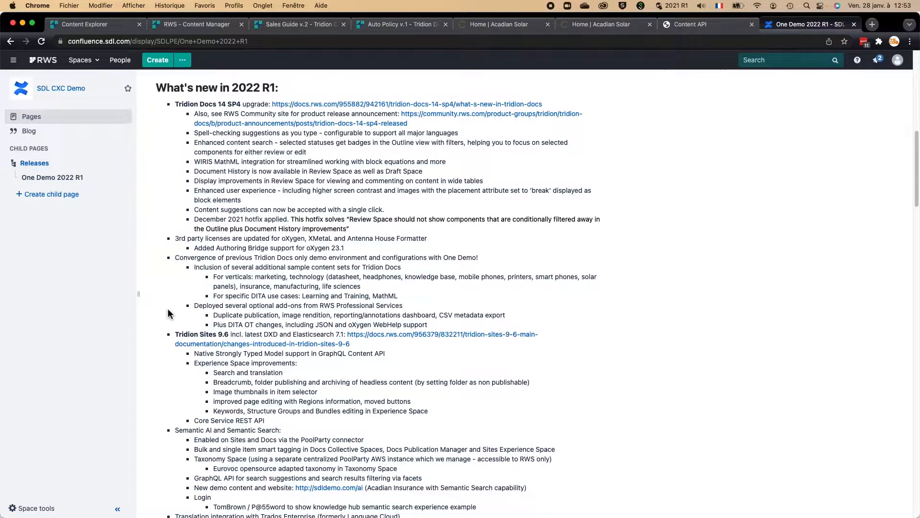
- Read through the availability details and the "What's new in 2022 R1" release notes on the One Demo 2022 R1 page
{"action": "scroll", "coordinate": [168, 314], "scroll_direction": "down", "scroll_amount": 3}
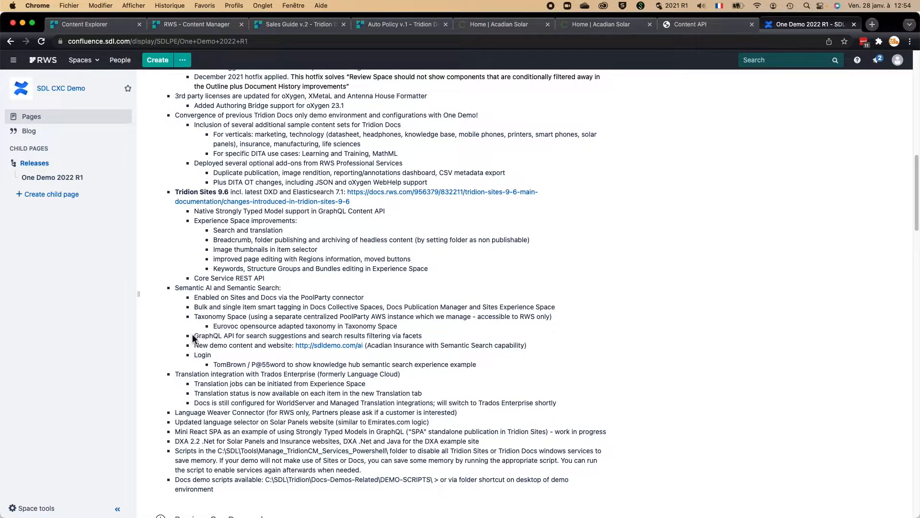
{"action": "scroll", "coordinate": [194, 338], "scroll_direction": "down", "scroll_amount": 15}
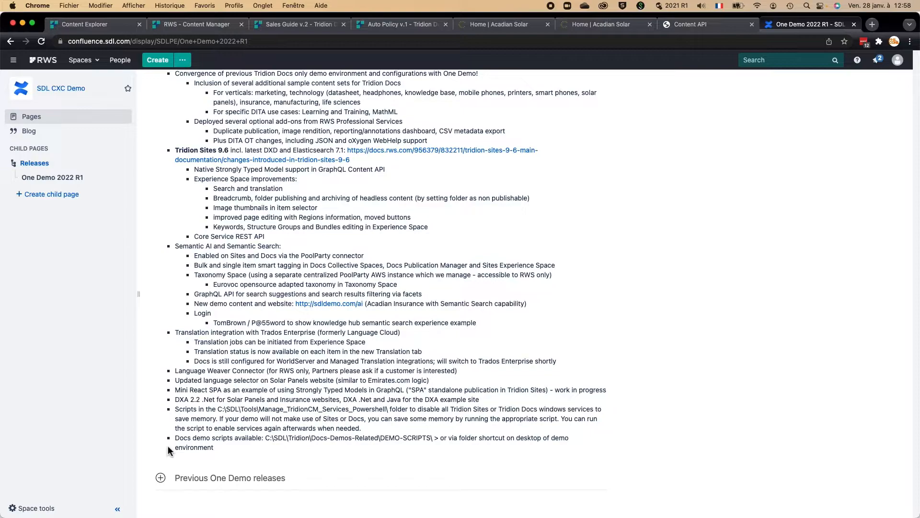
{"action": "key", "text": "Home"}
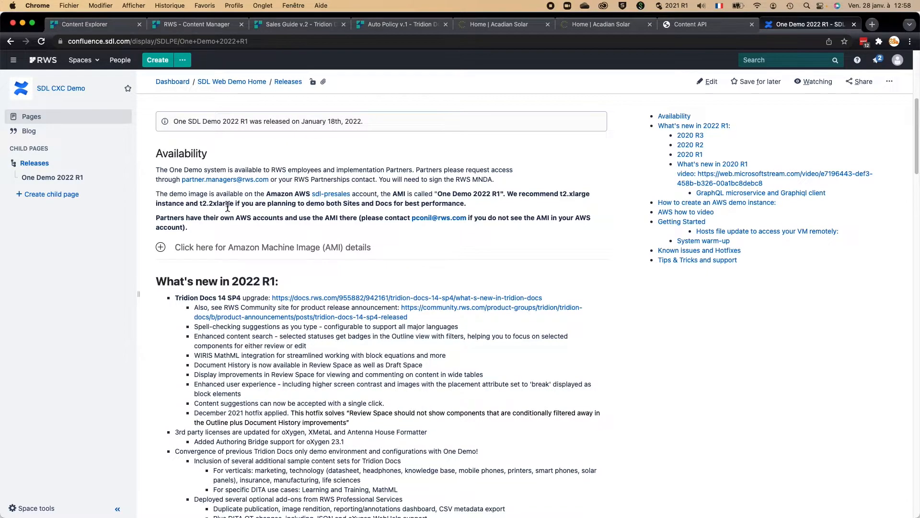
{"action": "scroll", "coordinate": [158, 351], "scroll_direction": "down", "scroll_amount": 5}
{"action": "scroll", "coordinate": [158, 350], "scroll_direction": "down", "scroll_amount": 5}
{"action": "scroll", "coordinate": [158, 351], "scroll_direction": "up", "scroll_amount": 3}
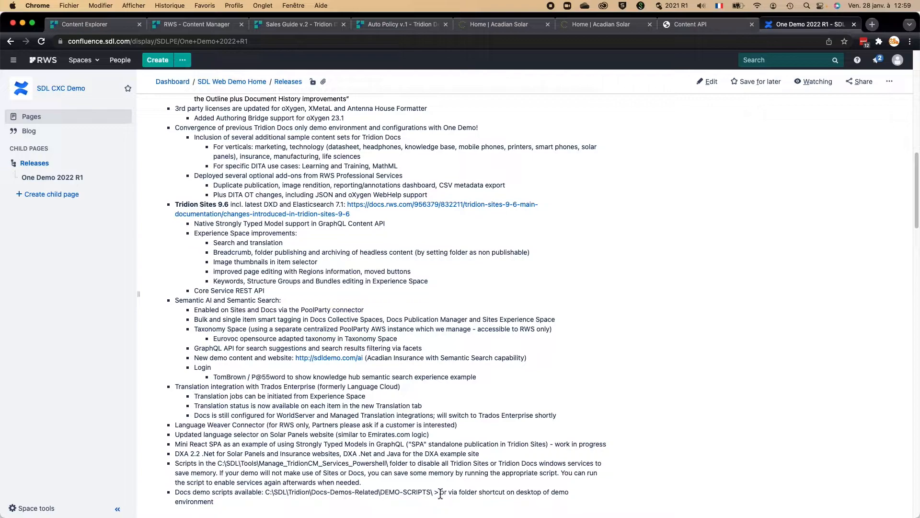
{"action": "scroll", "coordinate": [369, 502], "scroll_direction": "up", "scroll_amount": 12}
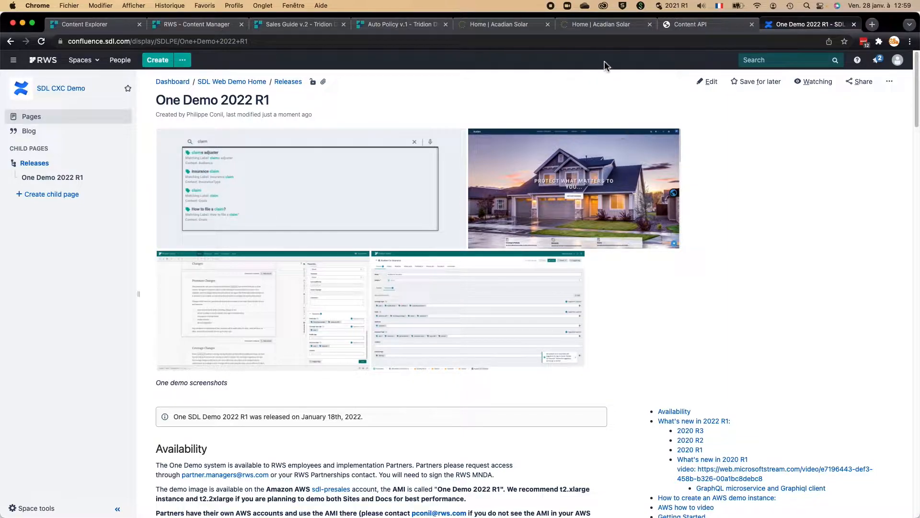
- Open the insurance demo site at sdldemo.com/ai and look through its home page offerings
{"action": "left_click", "coordinate": [605, 28]}
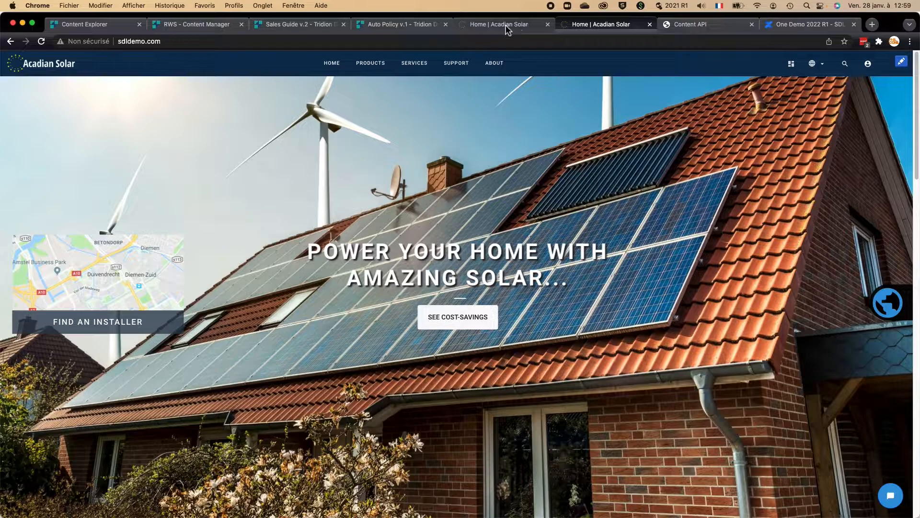
{"action": "left_click", "coordinate": [404, 41]}
{"action": "left_click", "coordinate": [404, 41]}
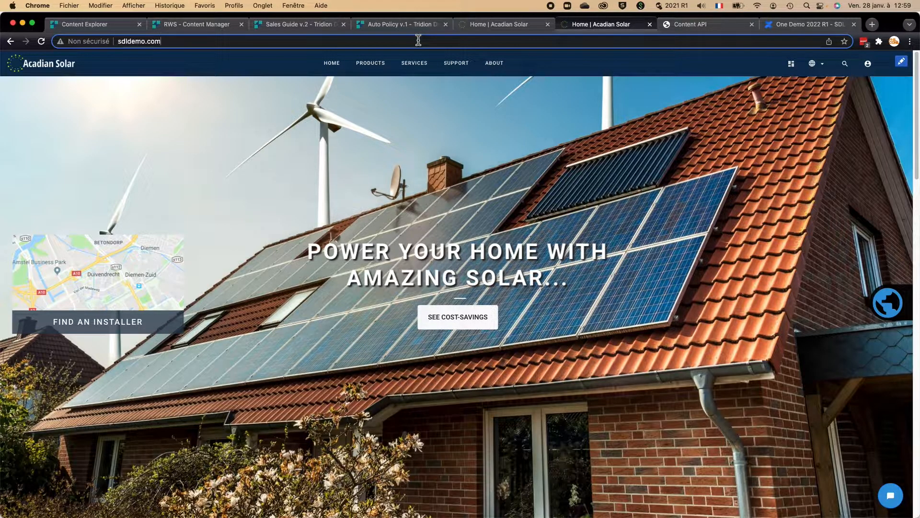
{"action": "type", "text": "/ai"}
{"action": "key", "text": "Return"}
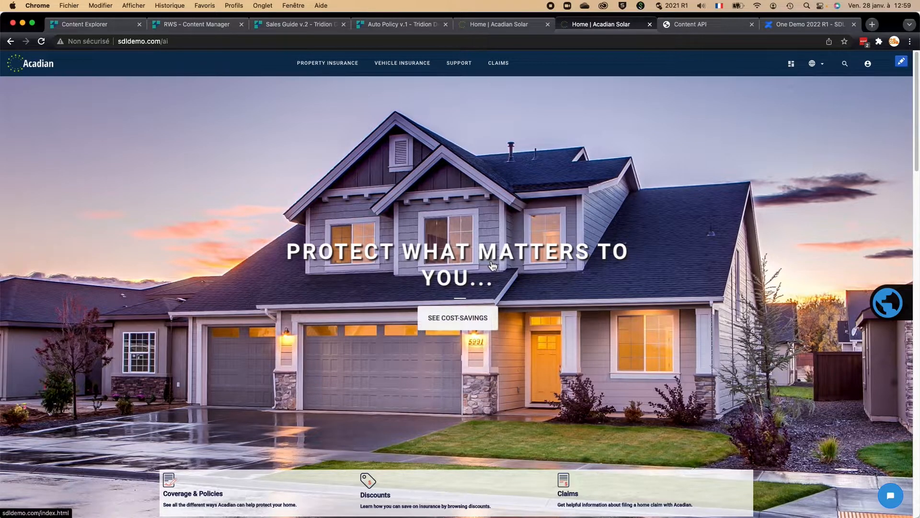
{"action": "scroll", "coordinate": [735, 261], "scroll_direction": "down", "scroll_amount": 9}
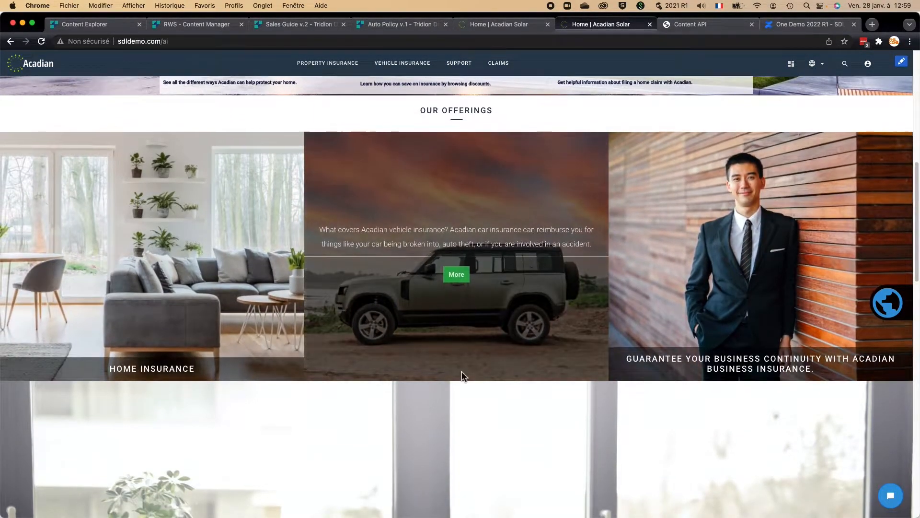
{"action": "scroll", "coordinate": [461, 371], "scroll_direction": "down", "scroll_amount": 2}
{"action": "scroll", "coordinate": [462, 371], "scroll_direction": "up", "scroll_amount": 11}
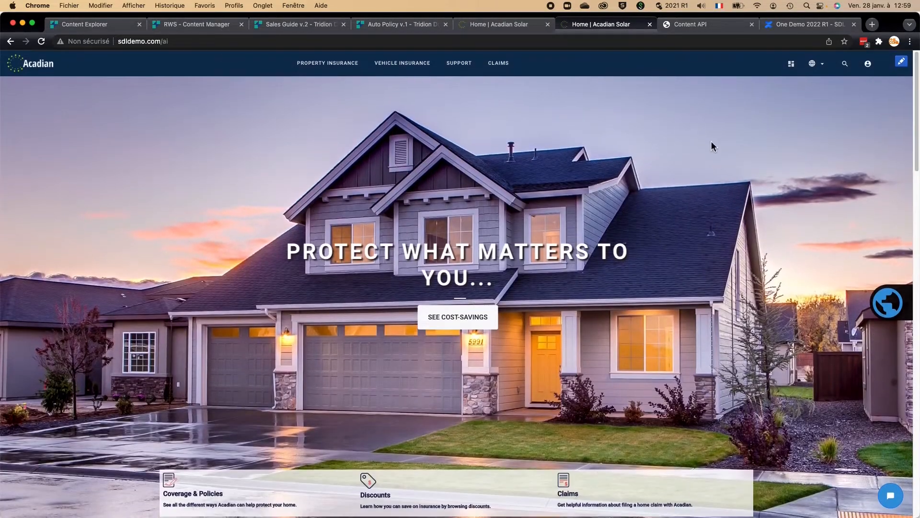
- Look up the site search suggestions for "car", and clear the query
{"action": "left_click", "coordinate": [845, 64]}
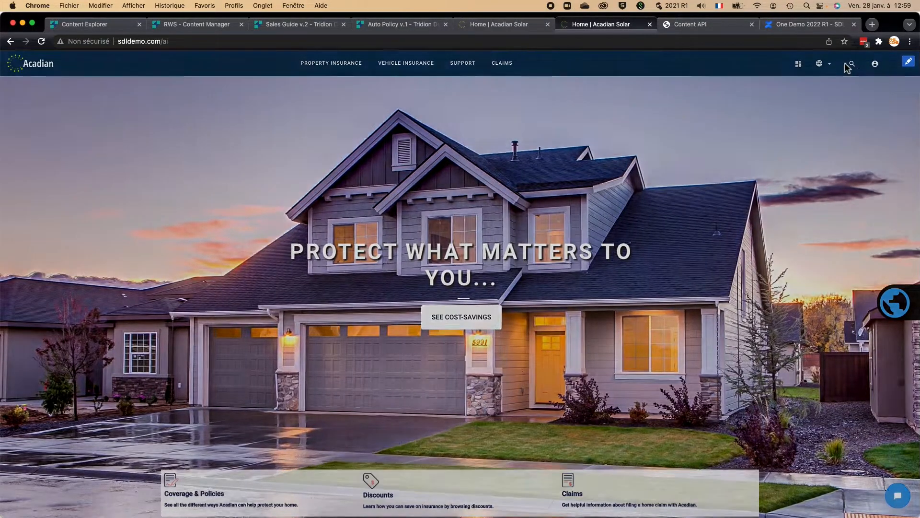
{"action": "left_click", "coordinate": [325, 158]}
{"action": "type", "text": "dar"}
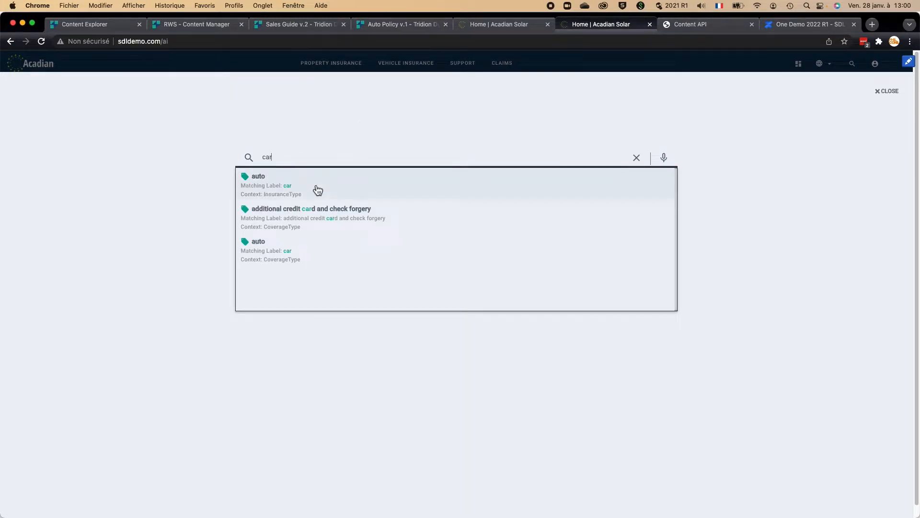
{"action": "key", "text": "BackSpace"}
{"action": "key", "text": "BackSpace"}
{"action": "key", "text": "BackSpace"}
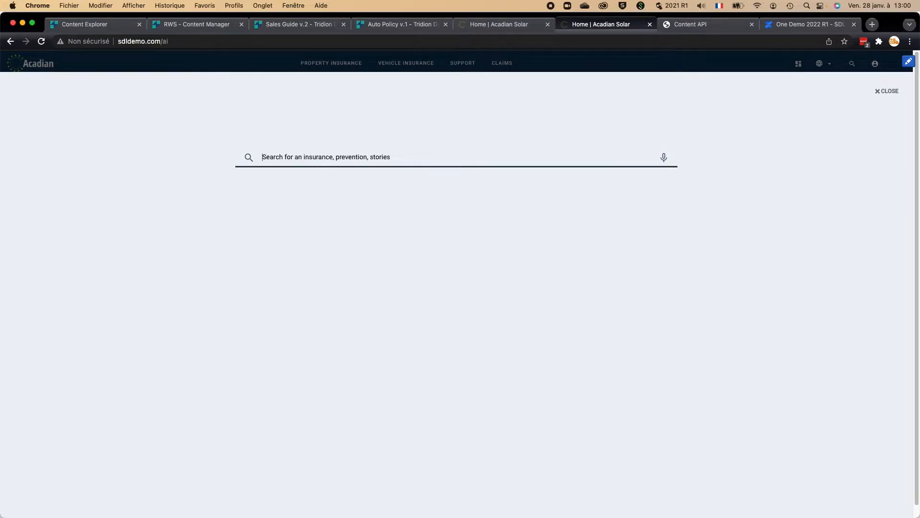
{"action": "type", "text": "poli"}
{"action": "key", "text": "BackSpace"}
{"action": "key", "text": "BackSpace"}
{"action": "key", "text": "BackSpace"}
{"action": "key", "text": "BackSpace"}
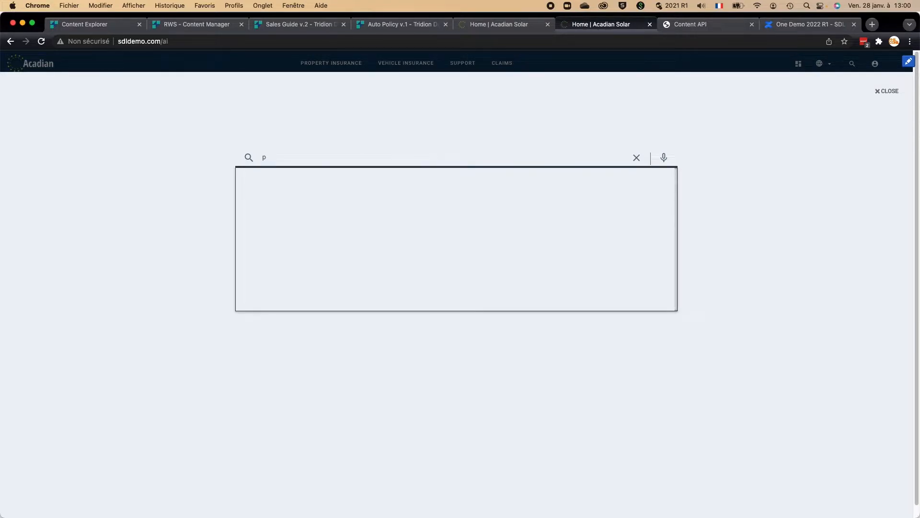
- Search the site for the suggested term "bodily injury" and look through the results and refinement facets
{"action": "type", "text": "bo"}
{"action": "left_click", "coordinate": [246, 194]}
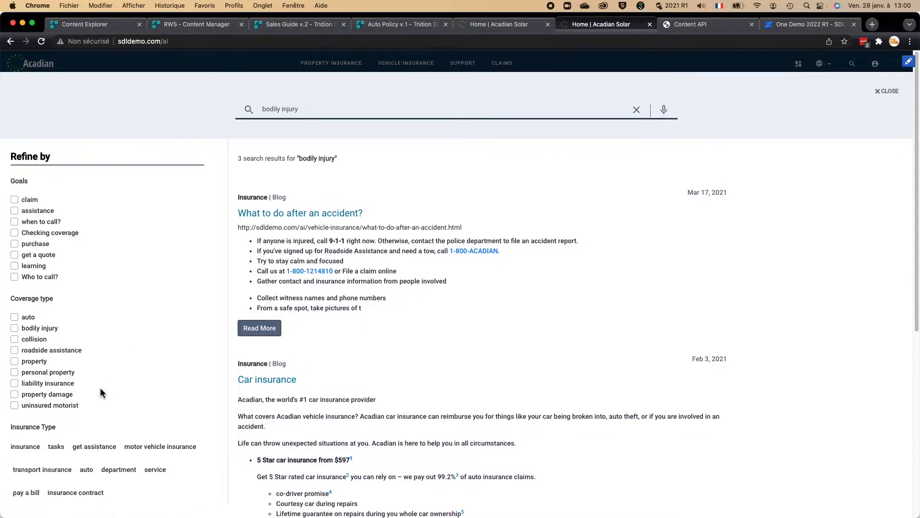
{"action": "scroll", "coordinate": [467, 379], "scroll_direction": "down", "scroll_amount": 5}
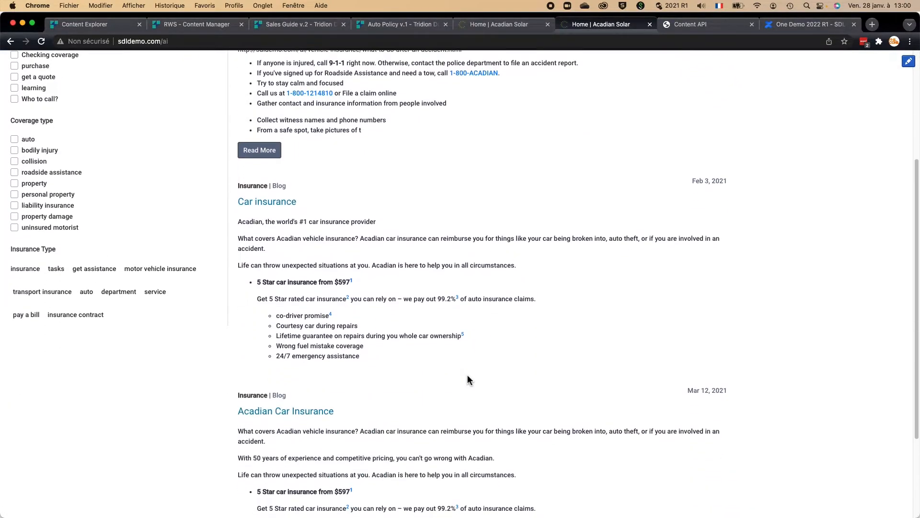
{"action": "scroll", "coordinate": [467, 379], "scroll_direction": "up", "scroll_amount": 5}
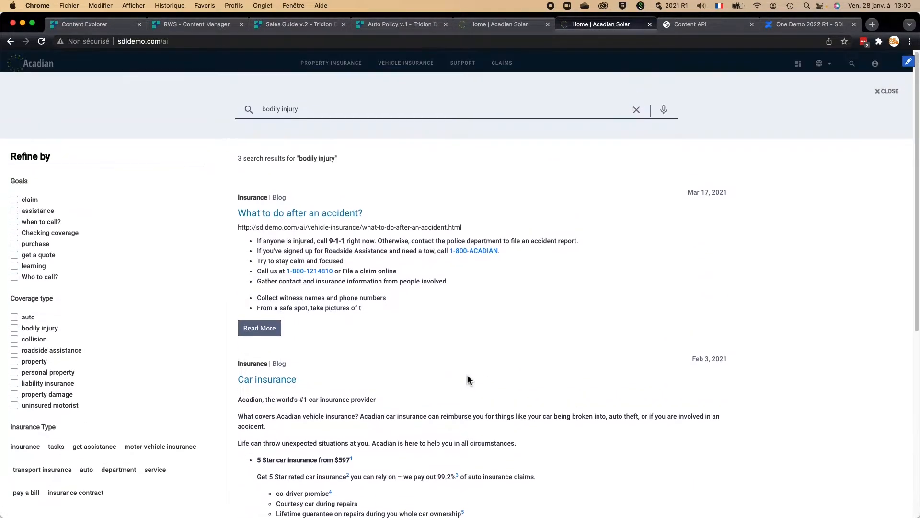
- Refine the results by the bodily injury coverage type and open the article "What to do after an accident?"
{"action": "left_click", "coordinate": [27, 330]}
{"action": "left_click", "coordinate": [311, 181]}
{"action": "left_click", "coordinate": [294, 215]}
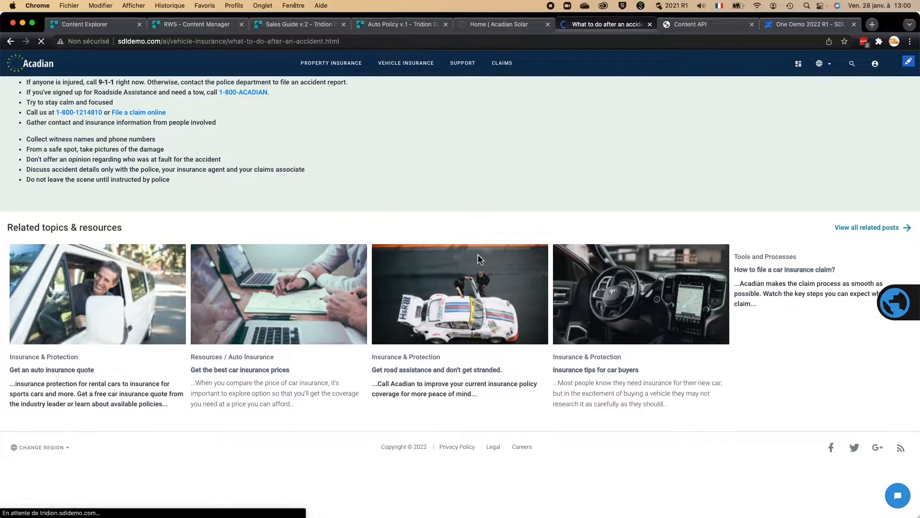
- Look up the search suggestions for "ca" from the article page, clear the query and close the search
{"action": "left_click", "coordinate": [852, 63]}
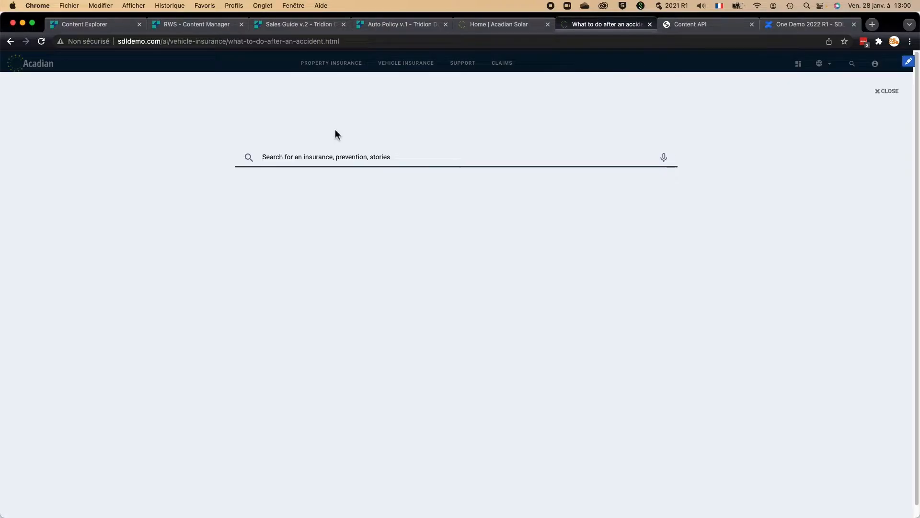
{"action": "type", "text": "ca"}
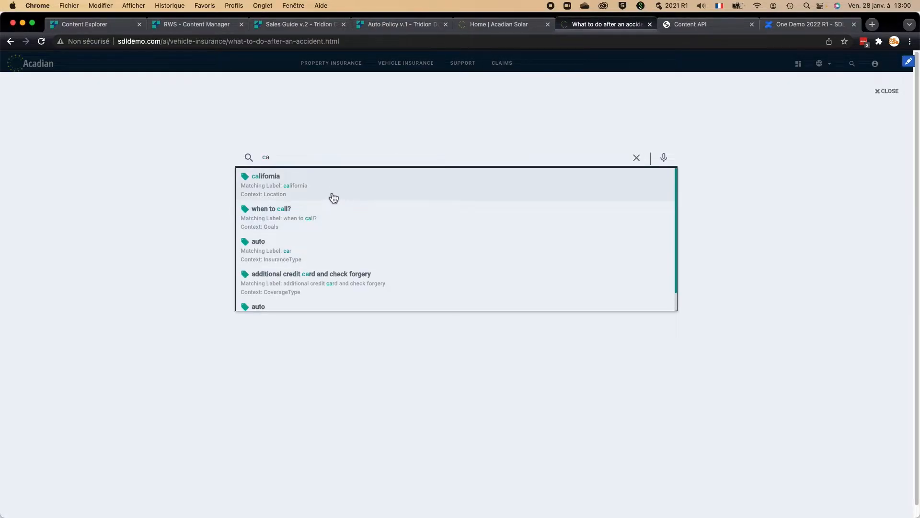
{"action": "key", "text": "BackSpace"}
{"action": "key", "text": "BackSpace"}
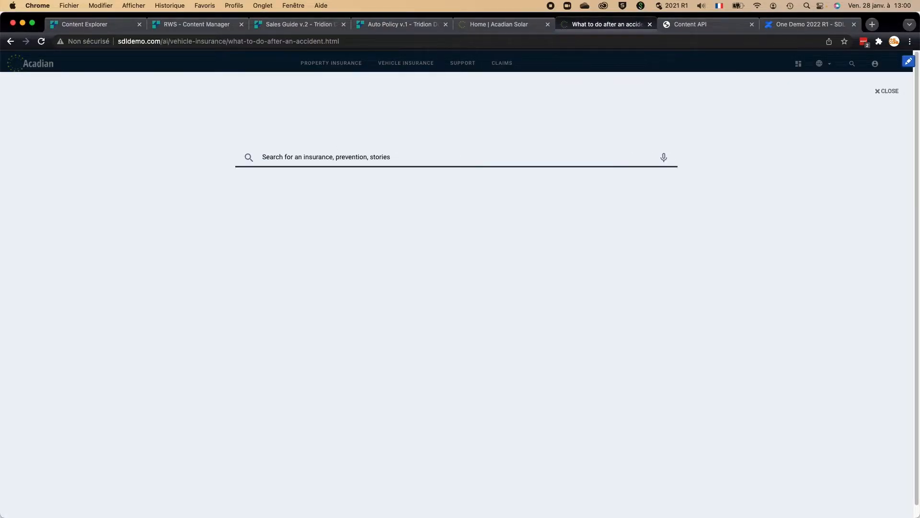
{"action": "key", "text": "Escape"}
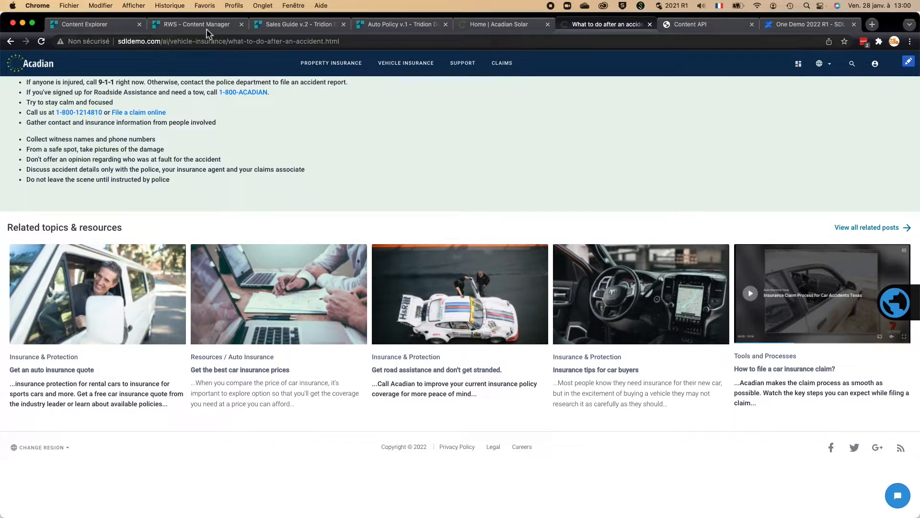
- Switch to the Auto Policy publication in Tridion Docs and show the Premium Changes topic's properties with optional fields, down to its taxonomy tags
{"action": "left_click", "coordinate": [396, 25]}
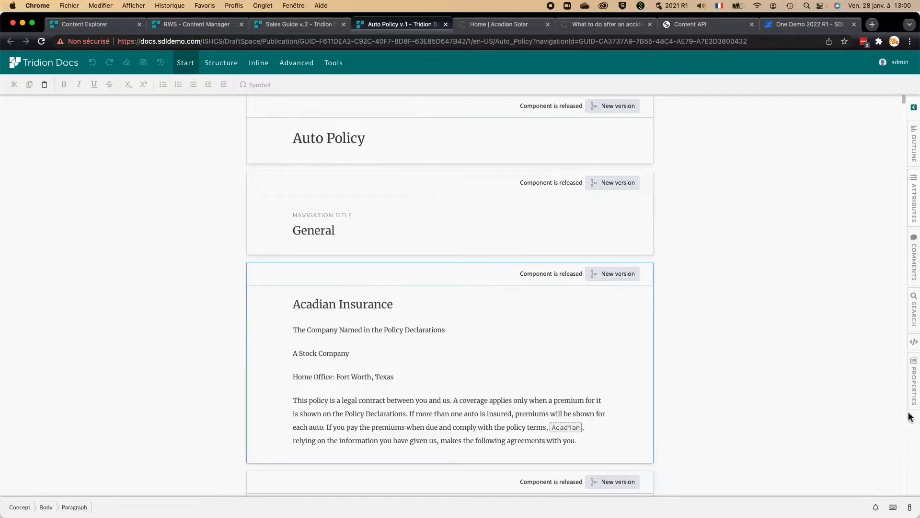
{"action": "left_click", "coordinate": [913, 383]}
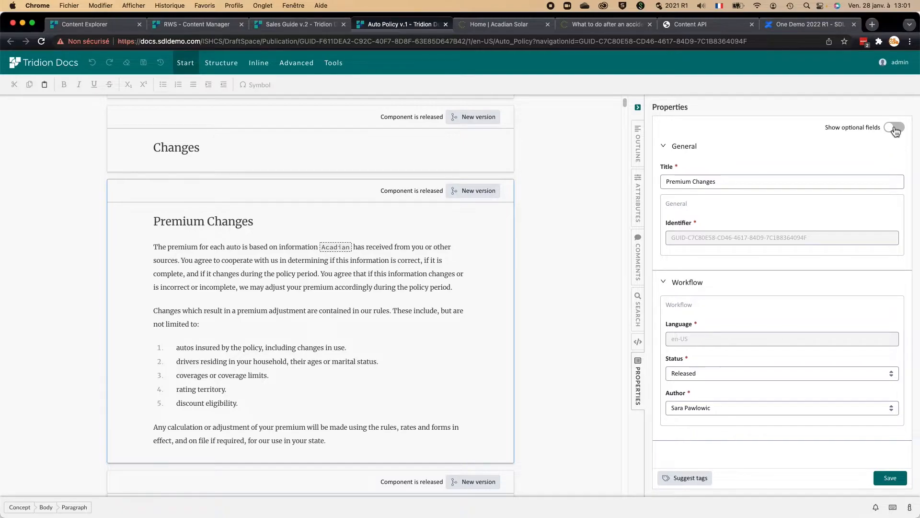
{"action": "left_click", "coordinate": [895, 128]}
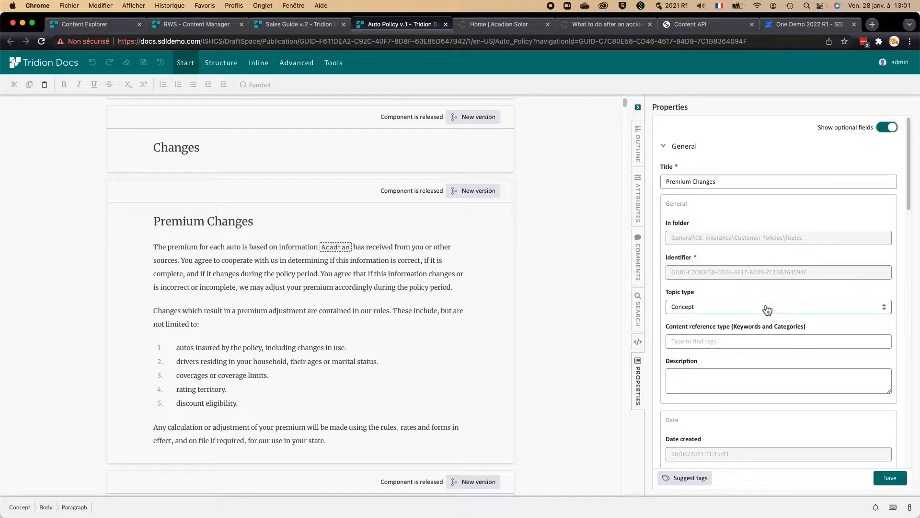
{"action": "scroll", "coordinate": [766, 308], "scroll_direction": "down", "scroll_amount": 10}
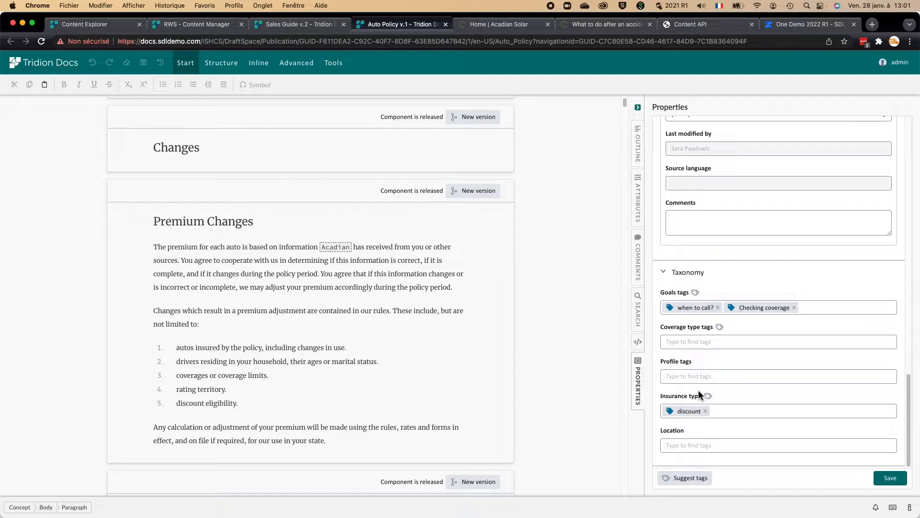
- Generate tag suggestions for the Premium Changes topic and replace its Insurance type tags with driver training
{"action": "left_click", "coordinate": [694, 478]}
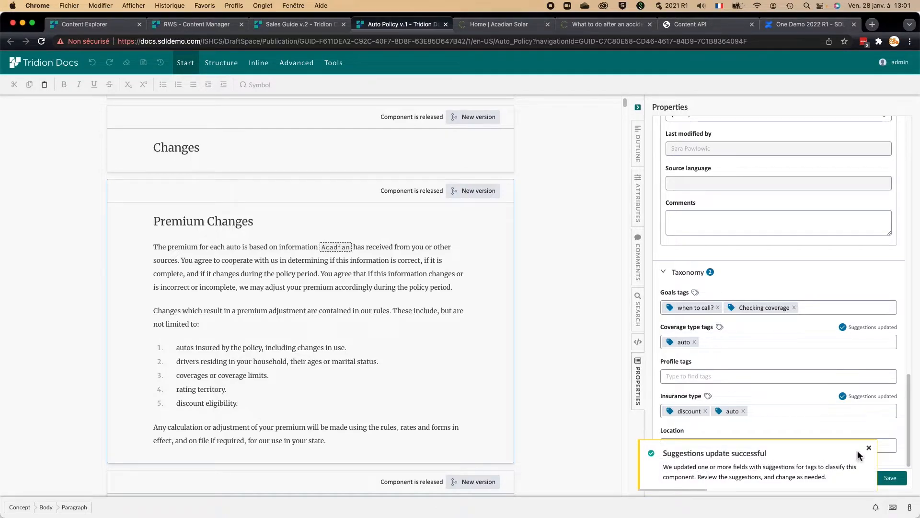
{"action": "left_click", "coordinate": [869, 447]}
{"action": "left_click", "coordinate": [744, 411]}
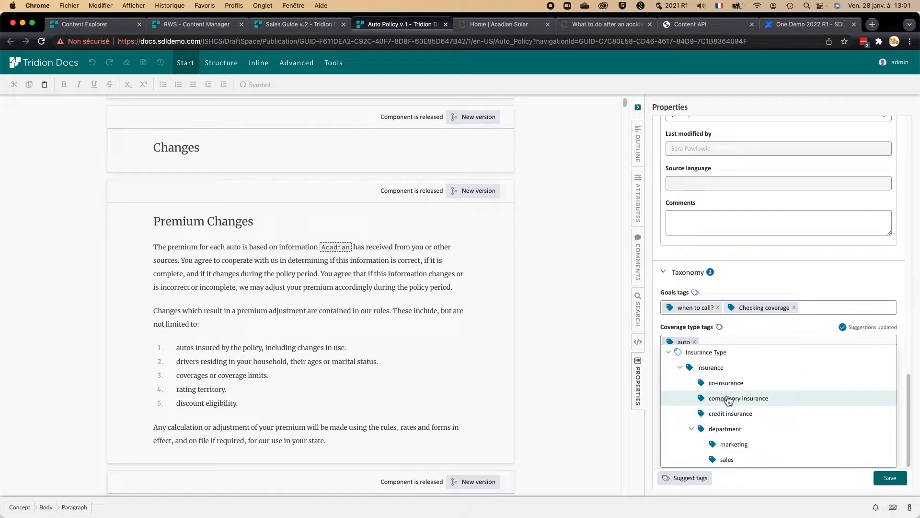
{"action": "left_click", "coordinate": [729, 398]}
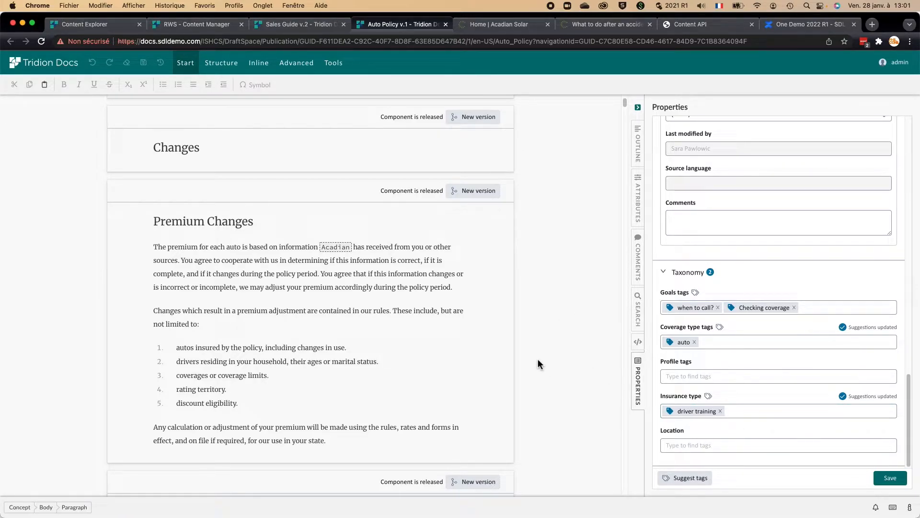
- Switch to the Tridion Sites Content Explorer and select the Car insurance component under the auto keyword of the PoolParty Coverage Type taxonomy
{"action": "left_click", "coordinate": [97, 30]}
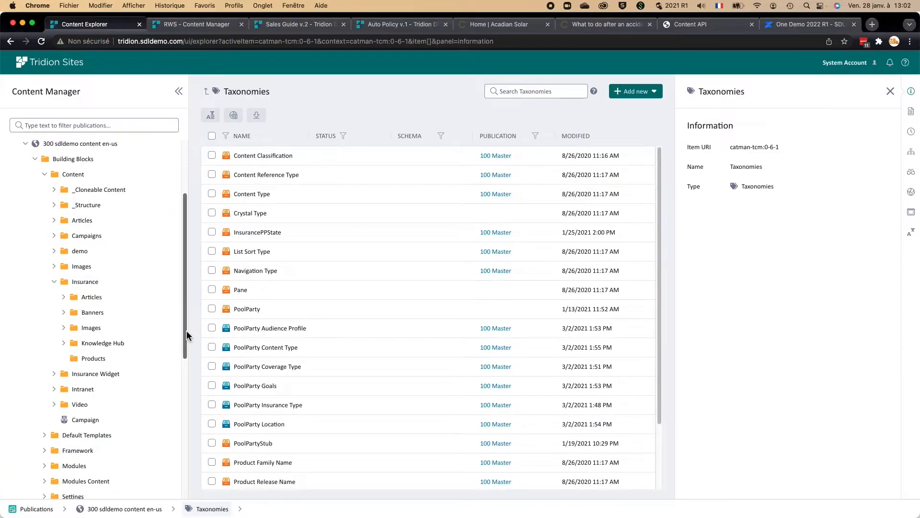
{"action": "double_click", "coordinate": [245, 365]}
{"action": "left_click", "coordinate": [246, 173]}
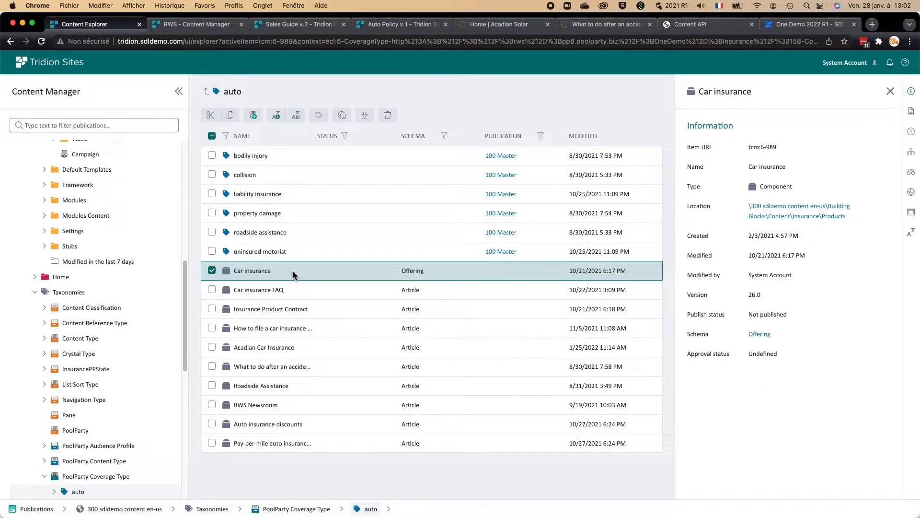
- Review the Car insurance component's content and metadata tags, and open the component in the editor
{"action": "left_click", "coordinate": [911, 113]}
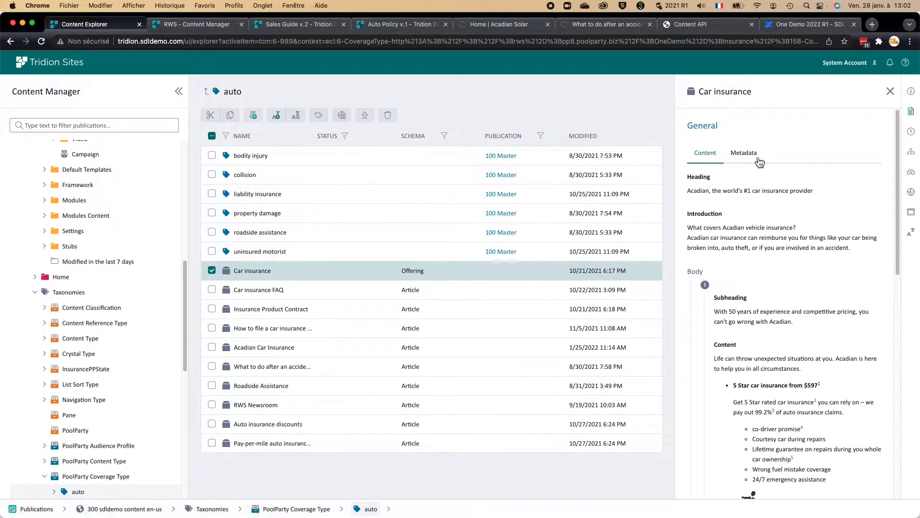
{"action": "left_click", "coordinate": [743, 156]}
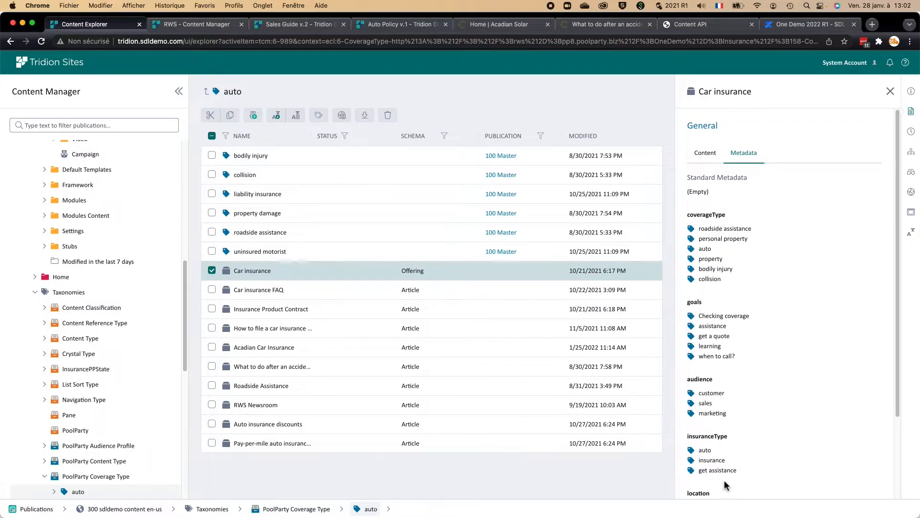
{"action": "left_click", "coordinate": [708, 155]}
{"action": "right_click", "coordinate": [245, 273]}
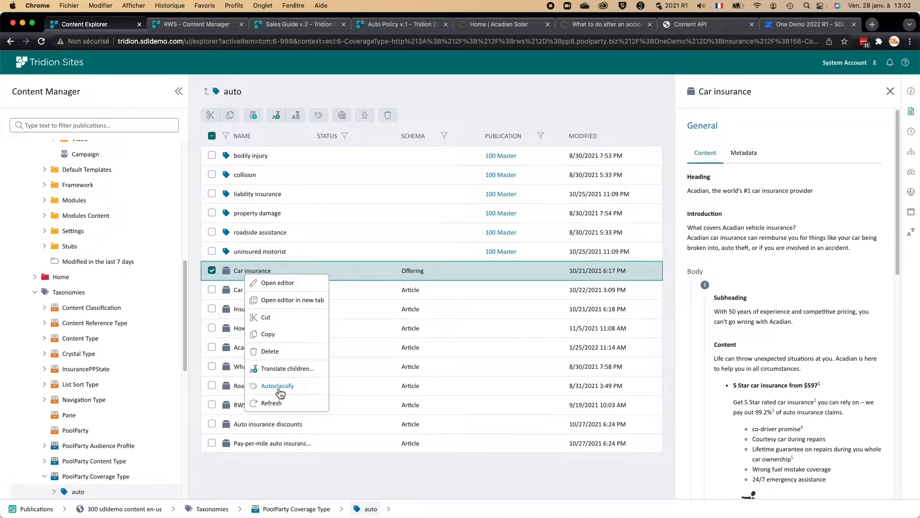
{"action": "left_click", "coordinate": [279, 285]}
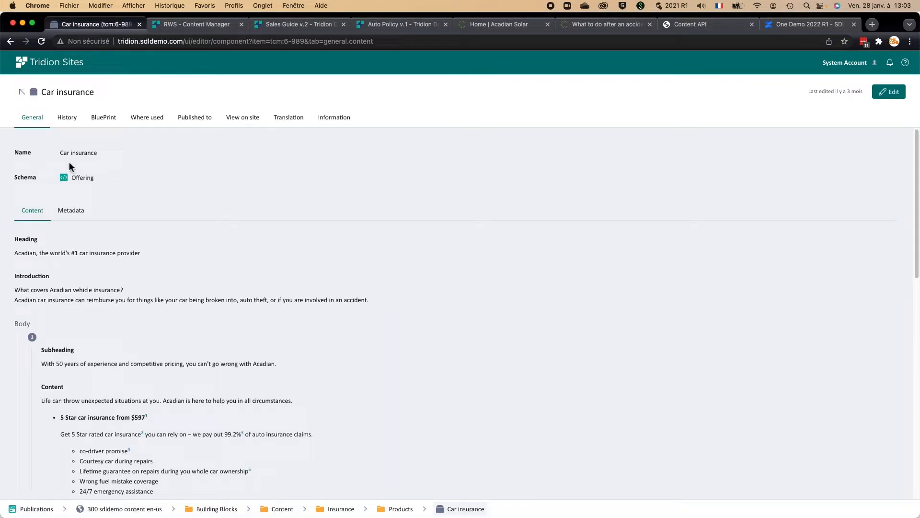
- Review the Car insurance component's metadata tags in edit mode, expand the customer audience keywords, and return to the Content Explorer
{"action": "left_click", "coordinate": [82, 217]}
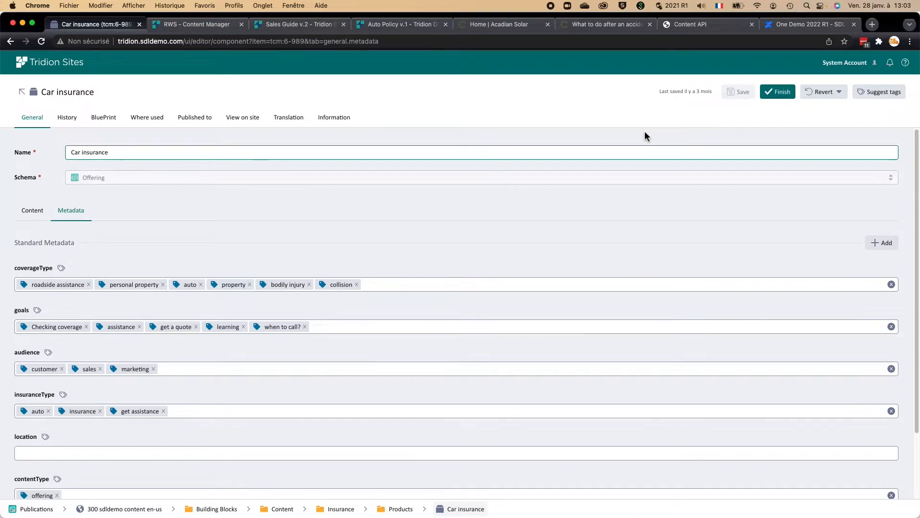
{"action": "left_click", "coordinate": [250, 367]}
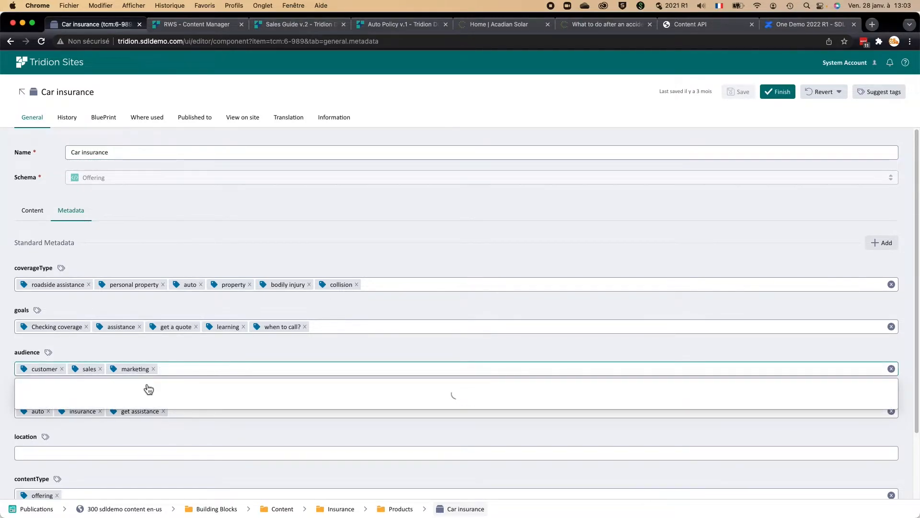
{"action": "left_click", "coordinate": [32, 387]}
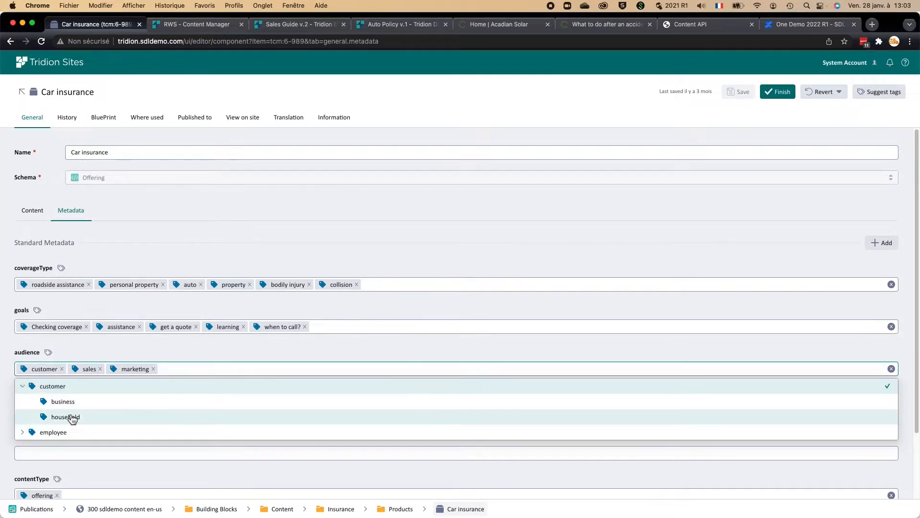
{"action": "left_click", "coordinate": [22, 92]}
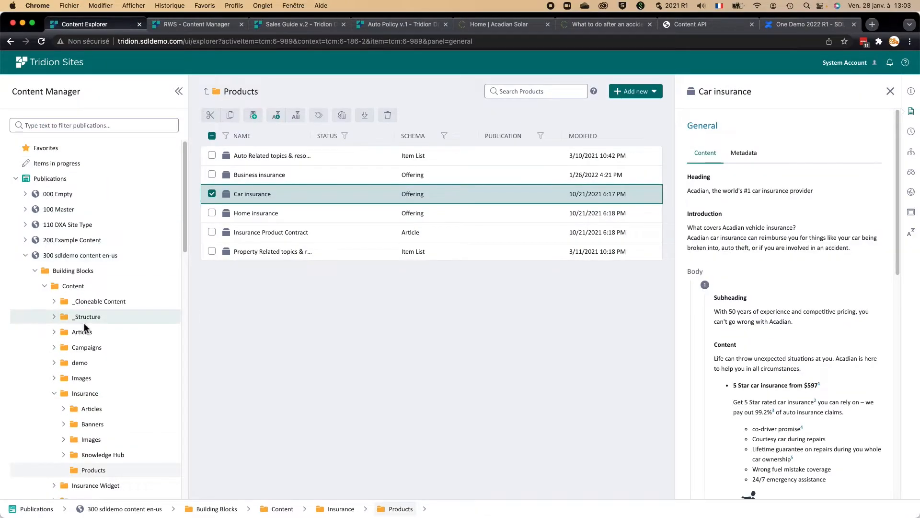
- Browse the Insurance content folders and preview the article in Articles about what covers Acadian home or property insurance
{"action": "scroll", "coordinate": [84, 323], "scroll_direction": "down", "scroll_amount": 2}
{"action": "left_click", "coordinate": [77, 358]}
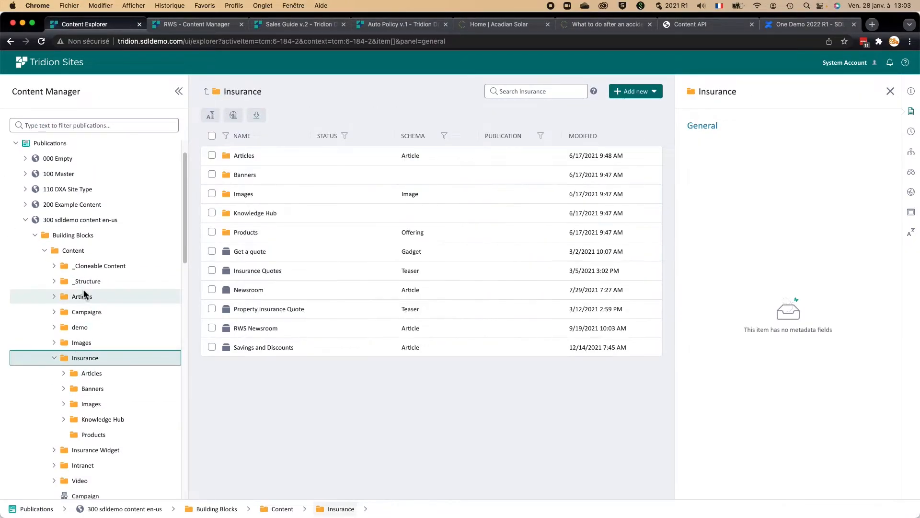
{"action": "left_click", "coordinate": [91, 387]}
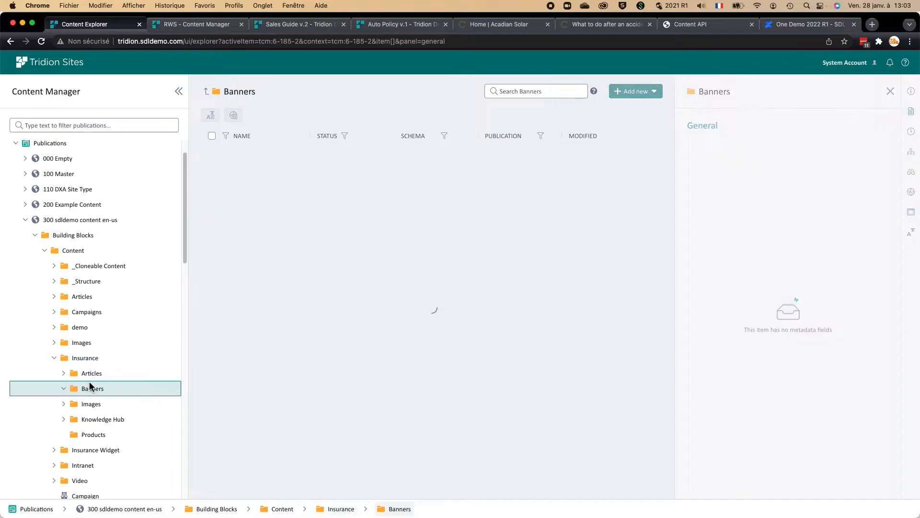
{"action": "left_click", "coordinate": [91, 374]}
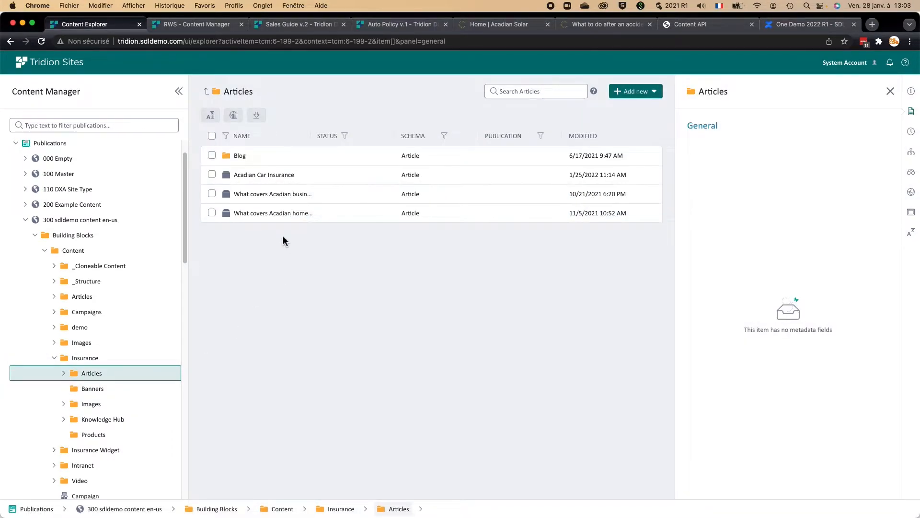
{"action": "left_click", "coordinate": [280, 217]}
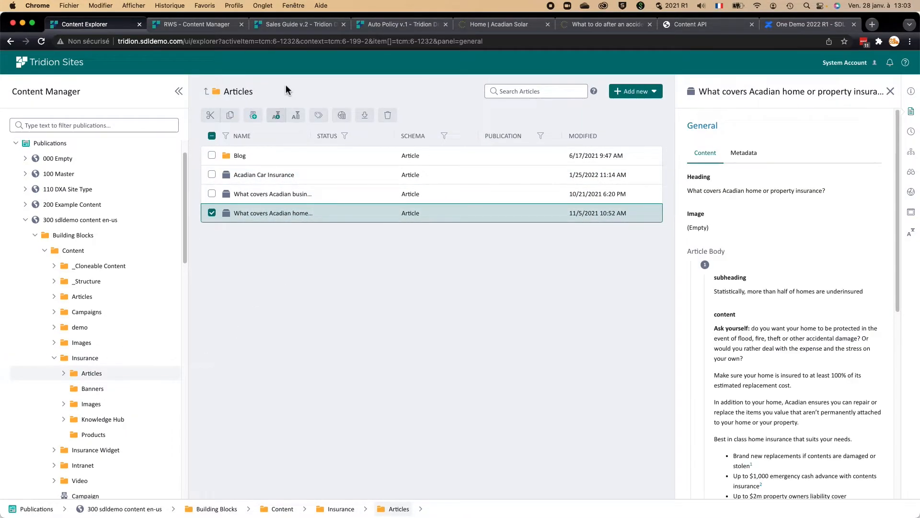
- Switch to the Sales Guide v.2 draft in Tridion Docs and accept the technical and editorial suggestions on the Elevator Pitch topic
{"action": "left_click", "coordinate": [203, 23]}
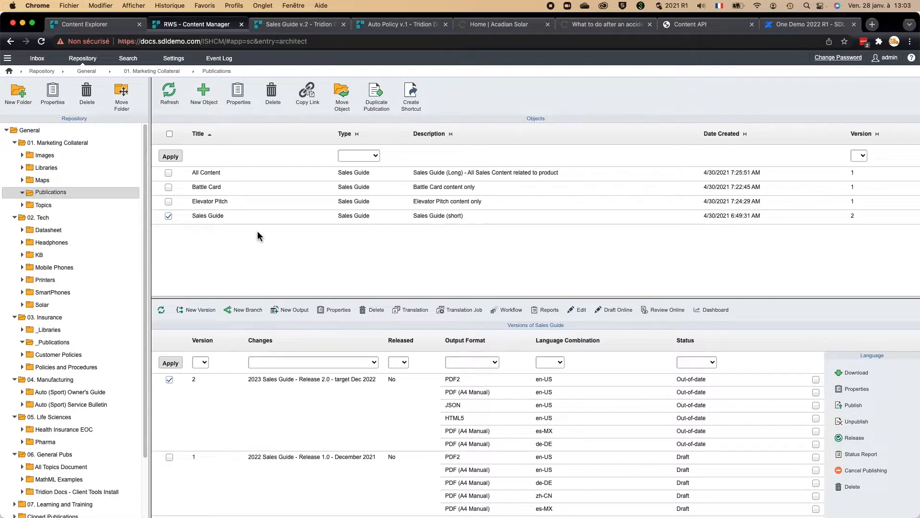
{"action": "left_click", "coordinate": [299, 24]}
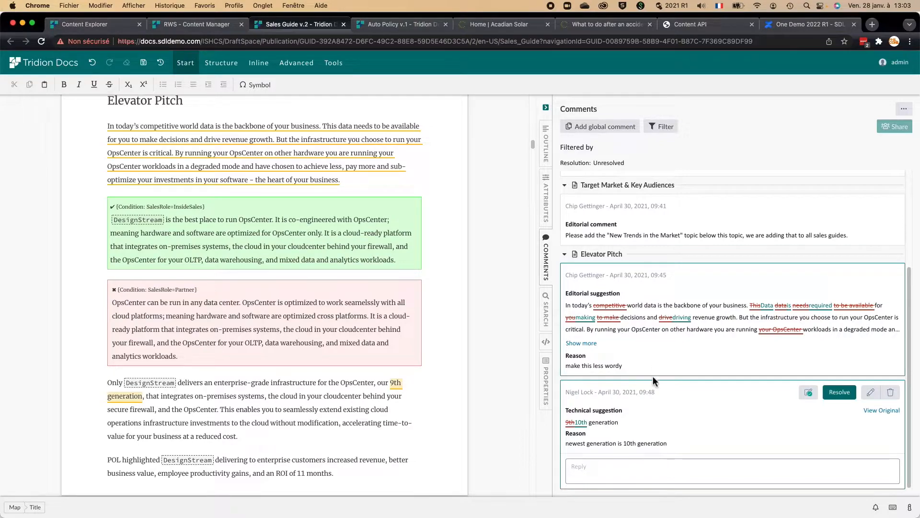
{"action": "left_click", "coordinate": [808, 393]}
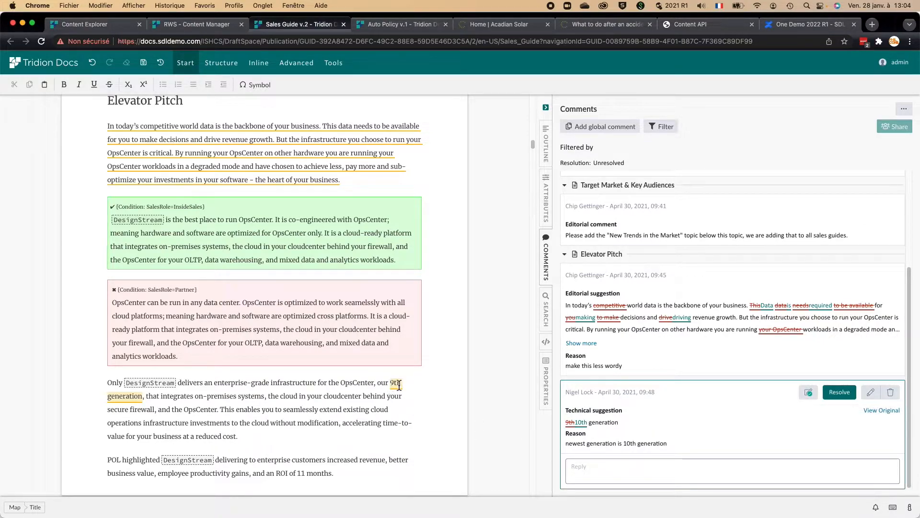
{"action": "left_click", "coordinate": [809, 394]}
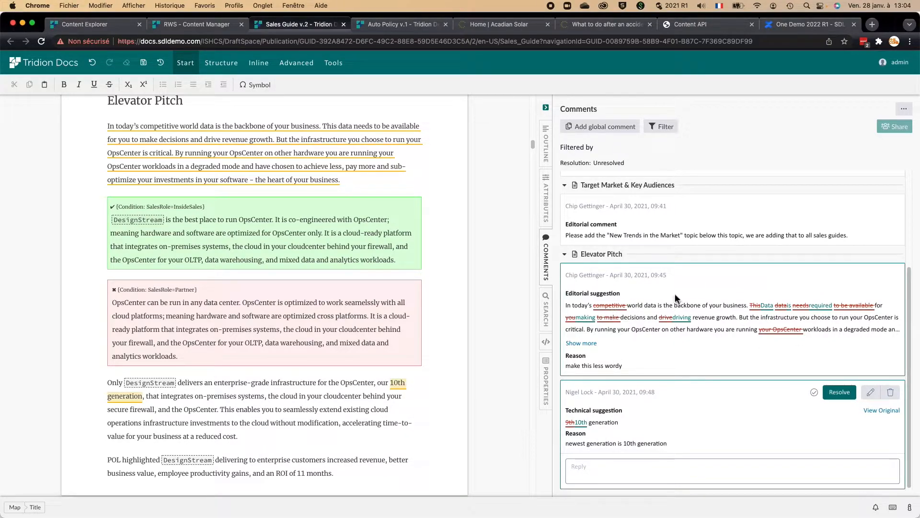
{"action": "left_click", "coordinate": [689, 293]}
{"action": "left_click", "coordinate": [809, 274]}
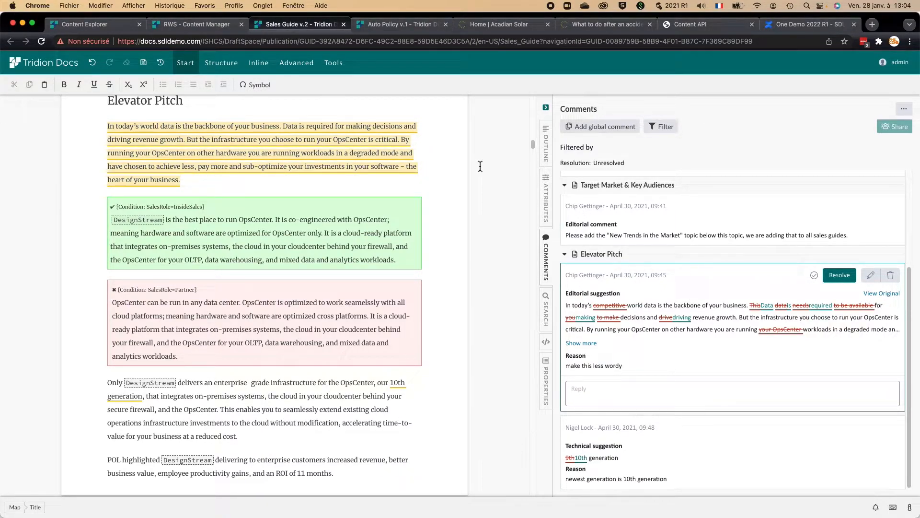
- Pass through the Tridion Docs repository to the Content API, run the GetFullPage query, and highlight its type name field and the Banner's ItemList result
{"action": "left_click", "coordinate": [196, 24]}
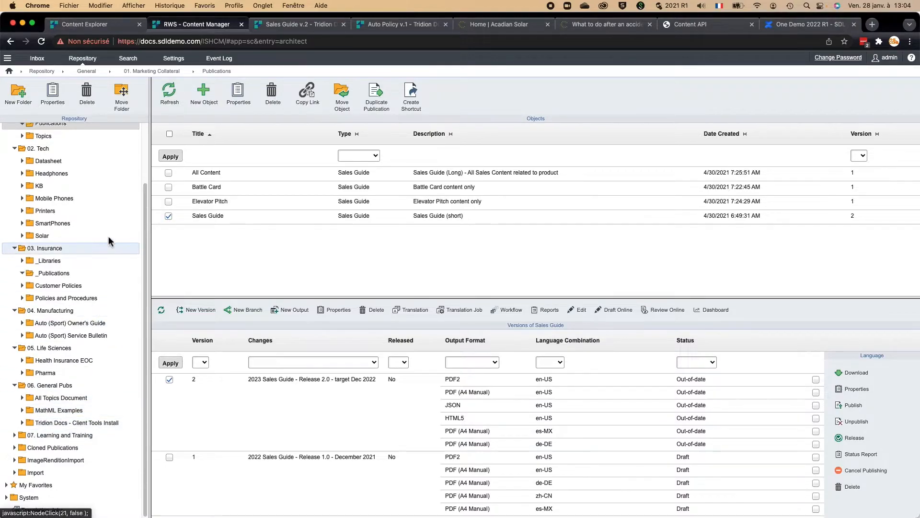
{"action": "scroll", "coordinate": [109, 241], "scroll_direction": "up", "scroll_amount": 3}
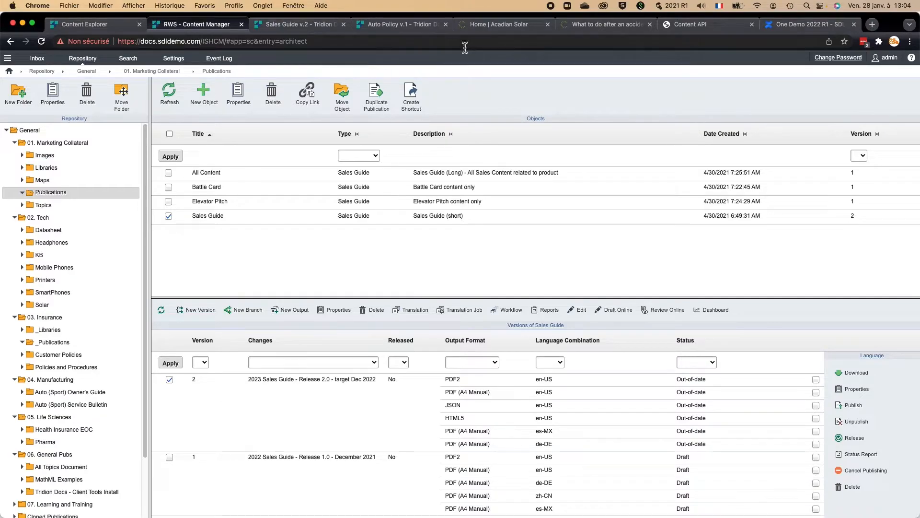
{"action": "left_click", "coordinate": [701, 25]}
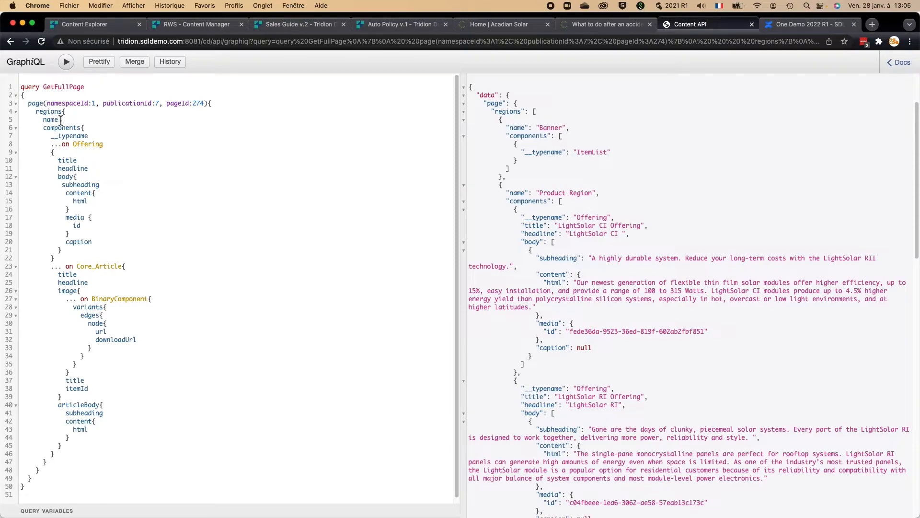
{"action": "left_click", "coordinate": [67, 64]}
{"action": "double_click", "coordinate": [47, 113]}
{"action": "double_click", "coordinate": [75, 136]}
{"action": "left_click_drag", "start_coordinate": [510, 127], "coordinate": [581, 129]}
{"action": "double_click", "coordinate": [597, 153]}
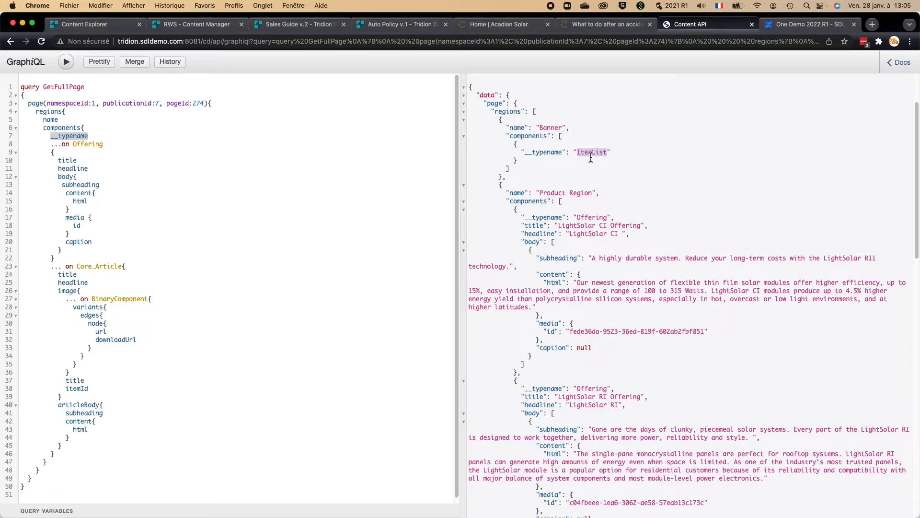
- Look up the ItemList type in the API documentation, read through its fields, and go back to the search results
{"action": "left_click", "coordinate": [900, 63]}
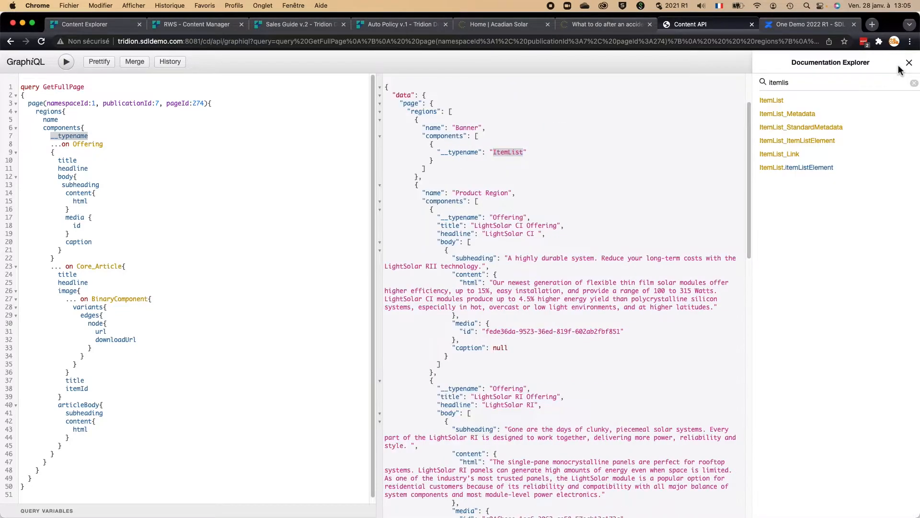
{"action": "left_click", "coordinate": [778, 105]}
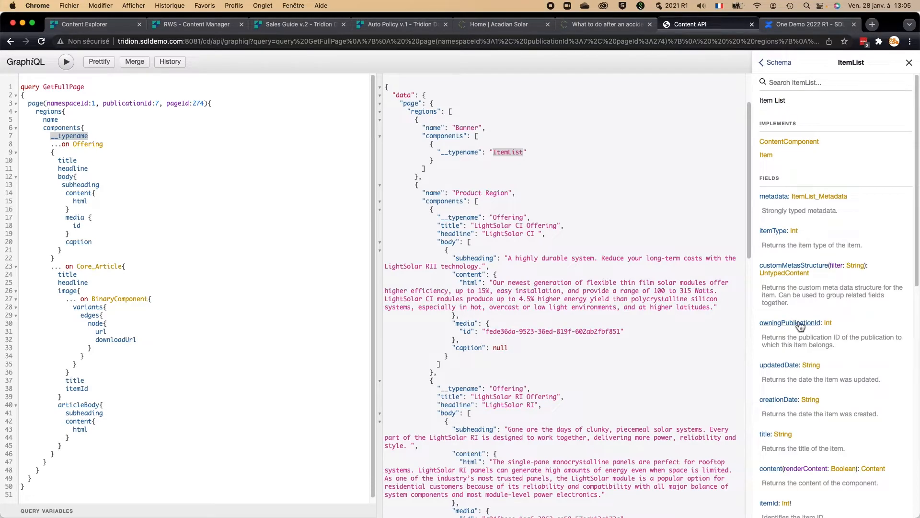
{"action": "scroll", "coordinate": [793, 323], "scroll_direction": "down", "scroll_amount": 2}
{"action": "scroll", "coordinate": [790, 364], "scroll_direction": "down", "scroll_amount": 10}
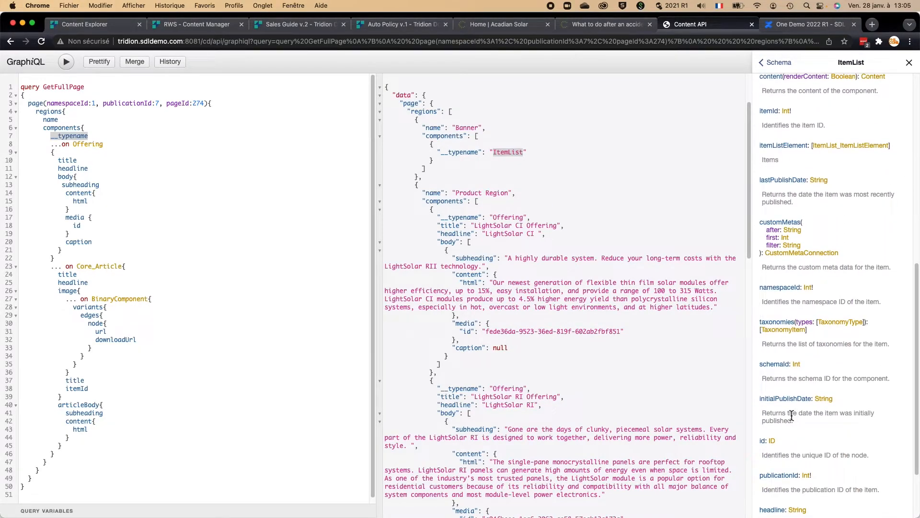
{"action": "scroll", "coordinate": [792, 415], "scroll_direction": "down", "scroll_amount": 4}
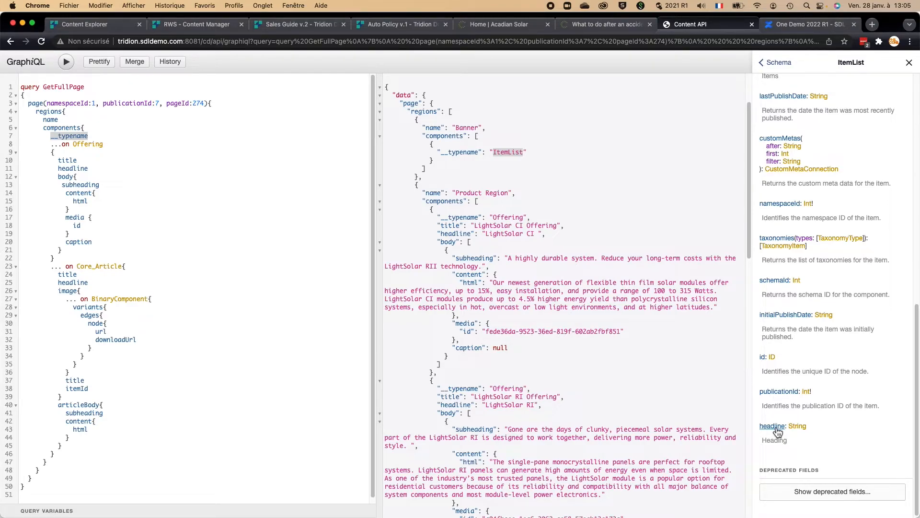
{"action": "left_click", "coordinate": [773, 63]}
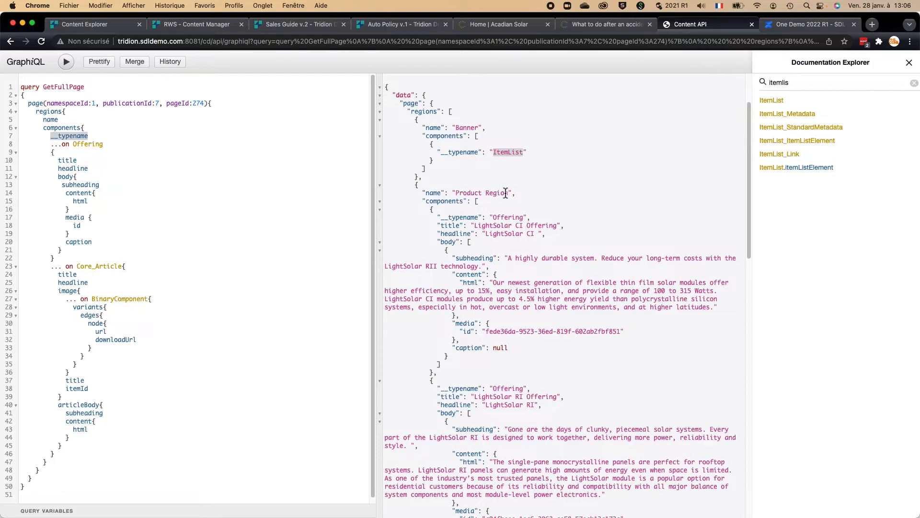
- Highlight the Offering type name in the Product Region result and the matching title and headline fields in the query
{"action": "left_click_drag", "start_coordinate": [442, 217], "coordinate": [530, 219]}
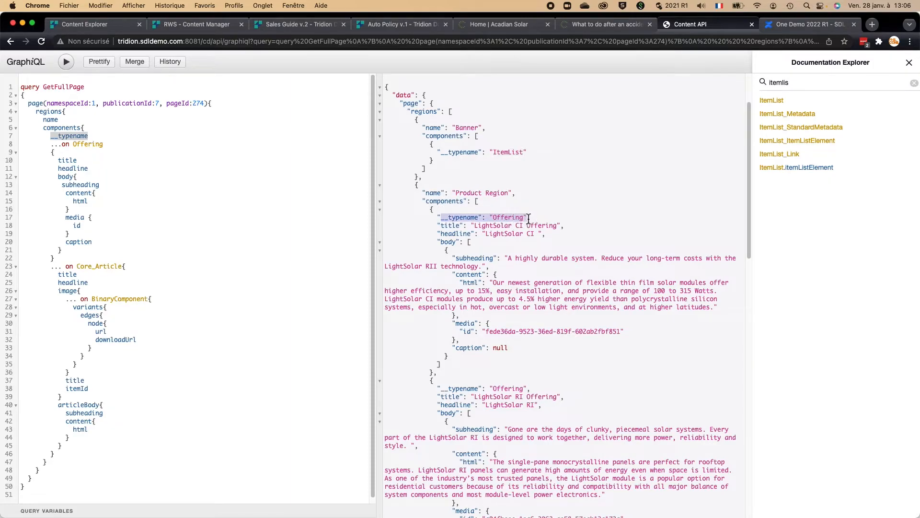
{"action": "double_click", "coordinate": [67, 161]}
{"action": "double_click", "coordinate": [78, 168]}
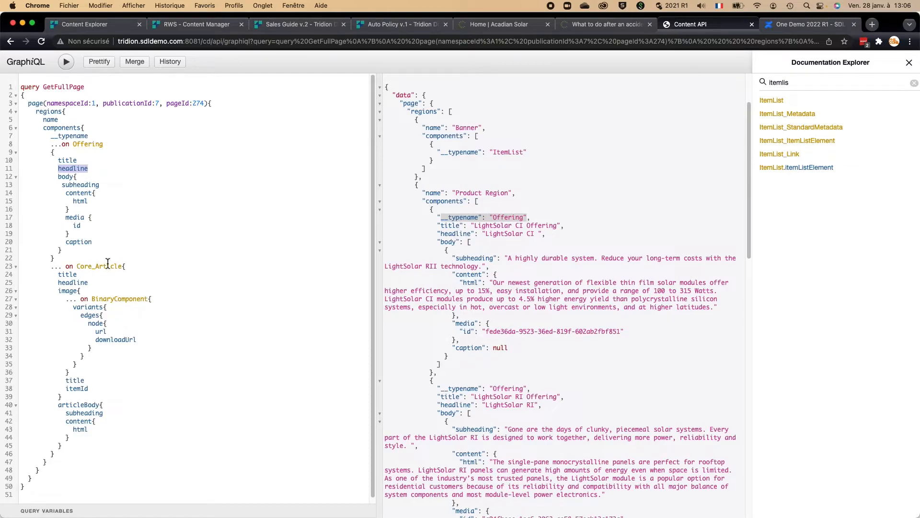
- Load the GetPageRegion query filtered on Product Region from the query history and run it
{"action": "left_click", "coordinate": [161, 62]}
{"action": "left_click", "coordinate": [38, 130]}
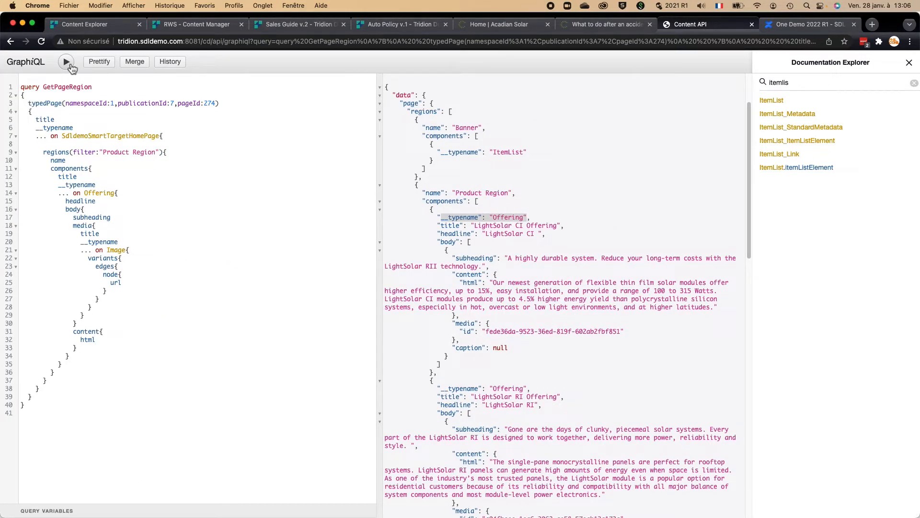
{"action": "left_click", "coordinate": [66, 62]}
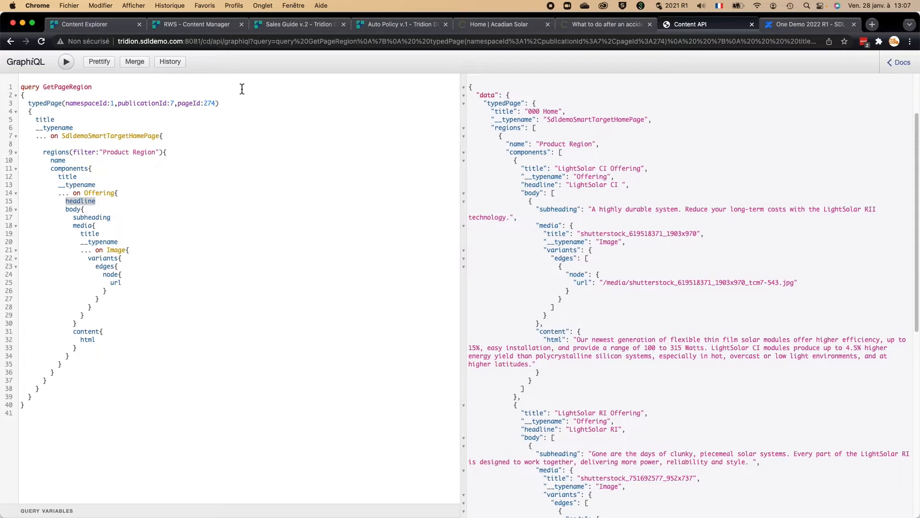
- Switch to the Tridion Sites Content Explorer and select the Ars Logica news article in the demo Press Releases folder
{"action": "left_click", "coordinate": [100, 25]}
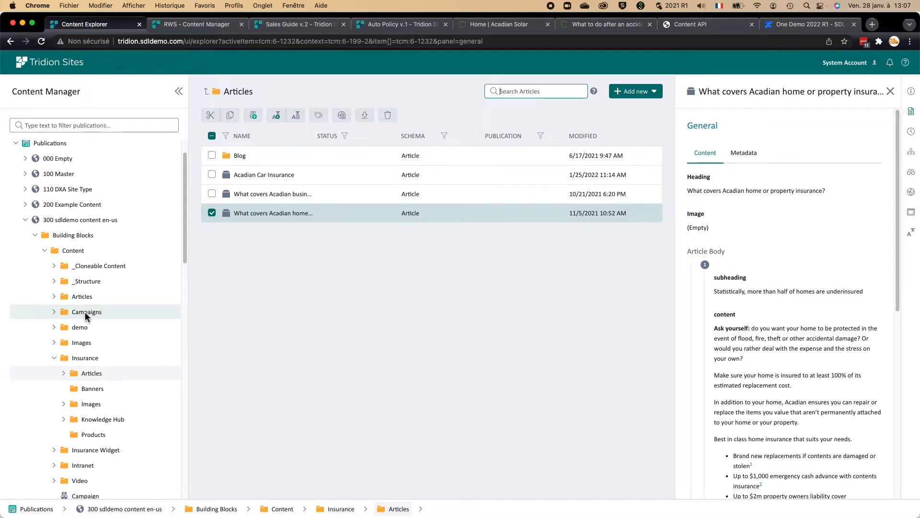
{"action": "left_click", "coordinate": [80, 327]}
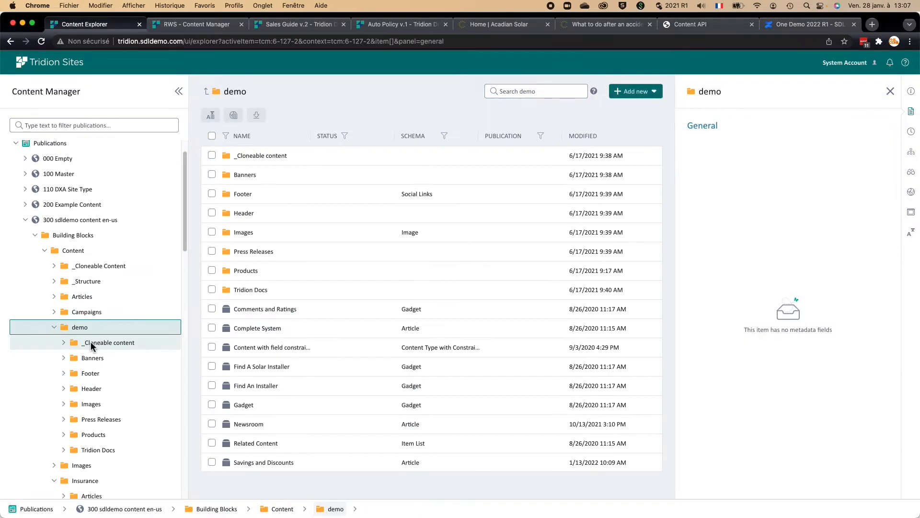
{"action": "left_click", "coordinate": [84, 430]}
{"action": "left_click", "coordinate": [95, 420]}
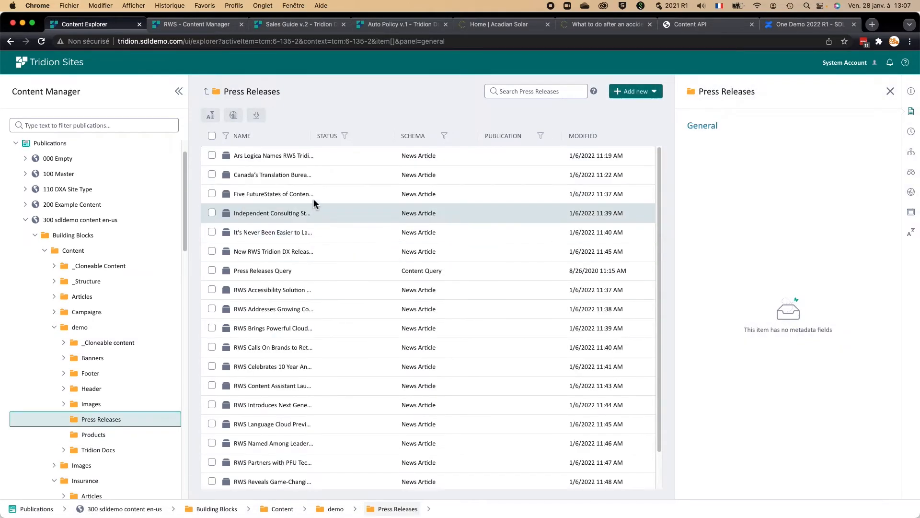
{"action": "left_click", "coordinate": [269, 156]}
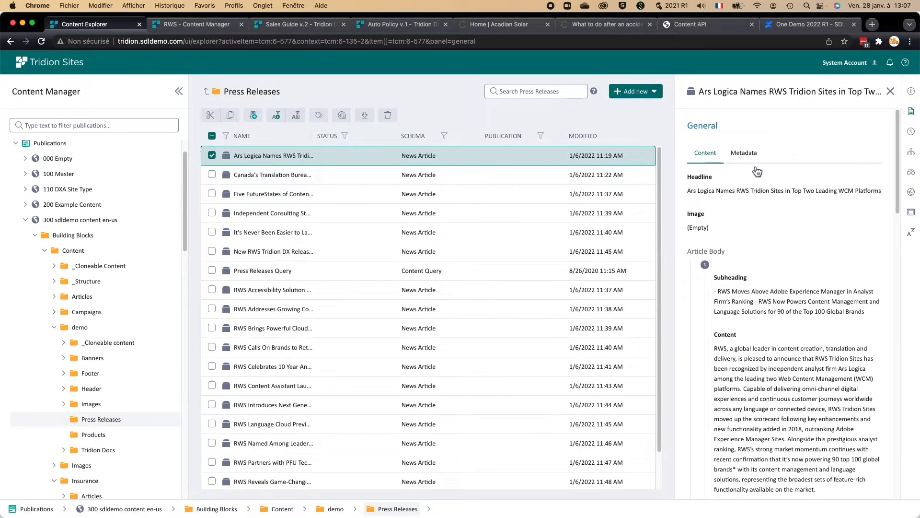
- Check the Ars Logica article's translation status, view its French copy in 350 sdldemo content fr, and return to the en-us source
{"action": "left_click", "coordinate": [911, 234]}
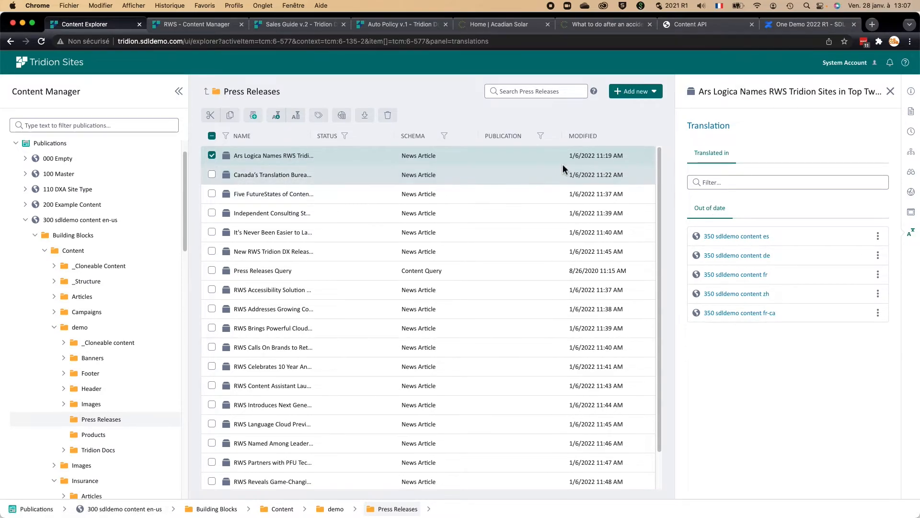
{"action": "left_click", "coordinate": [731, 276]}
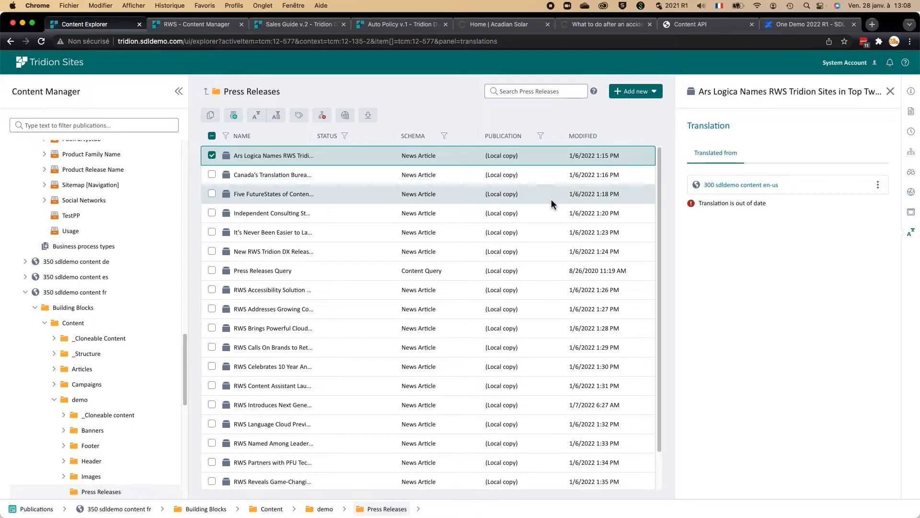
{"action": "left_click", "coordinate": [741, 186]}
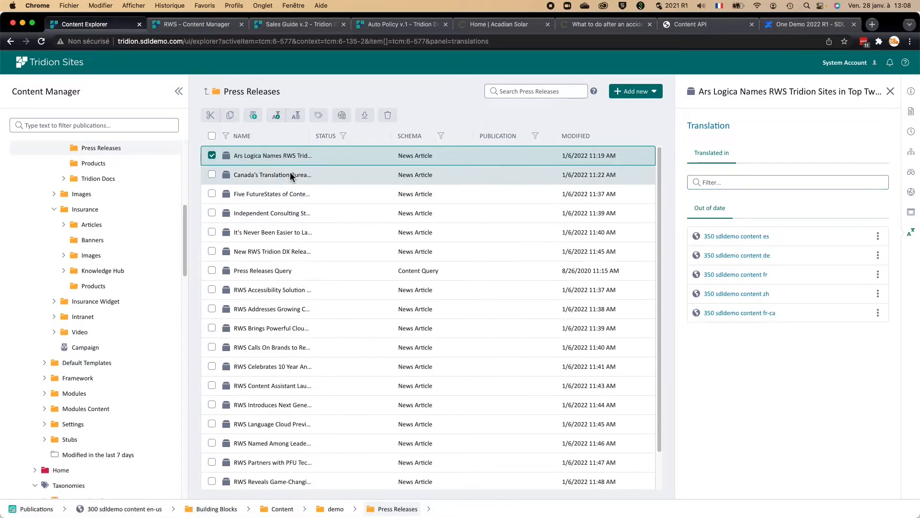
- Start translating the Ars Logica article's children and examine the Send to Translation workflow options for Chinese (Simplified, PRC)
{"action": "right_click", "coordinate": [280, 160]}
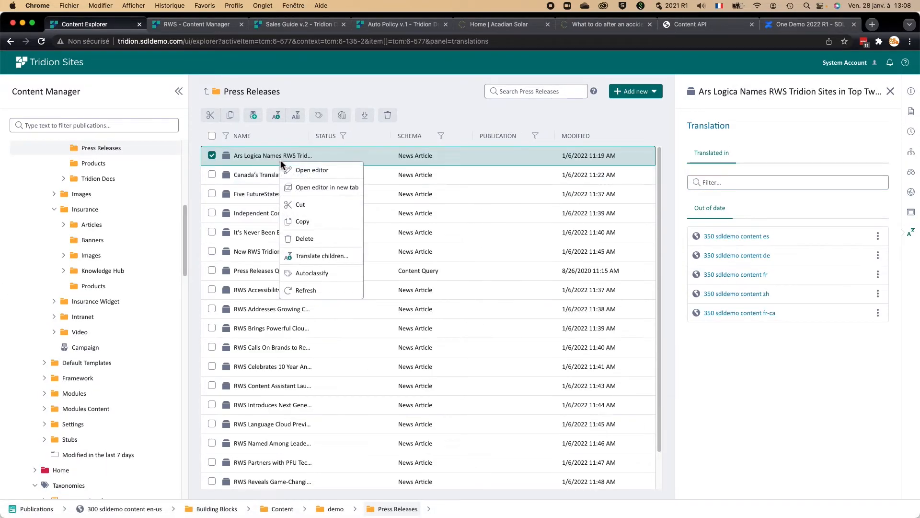
{"action": "left_click", "coordinate": [312, 256]}
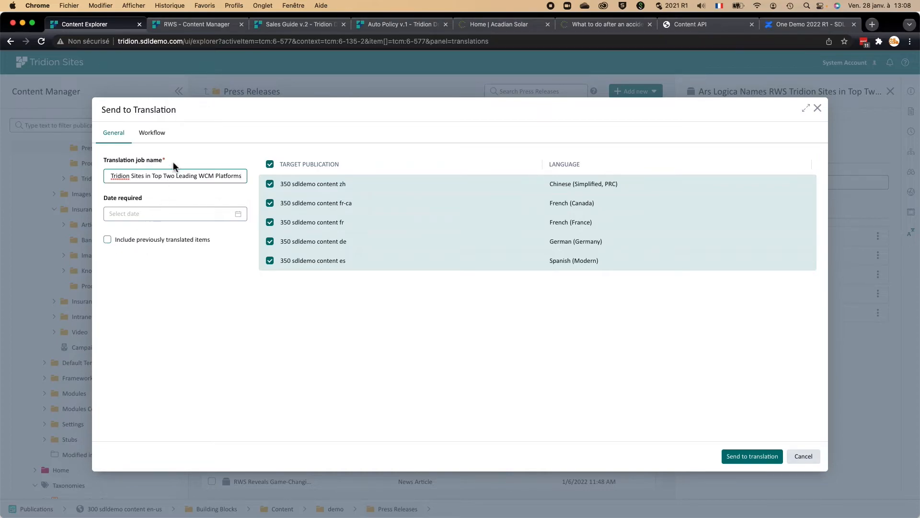
{"action": "left_click", "coordinate": [152, 137]}
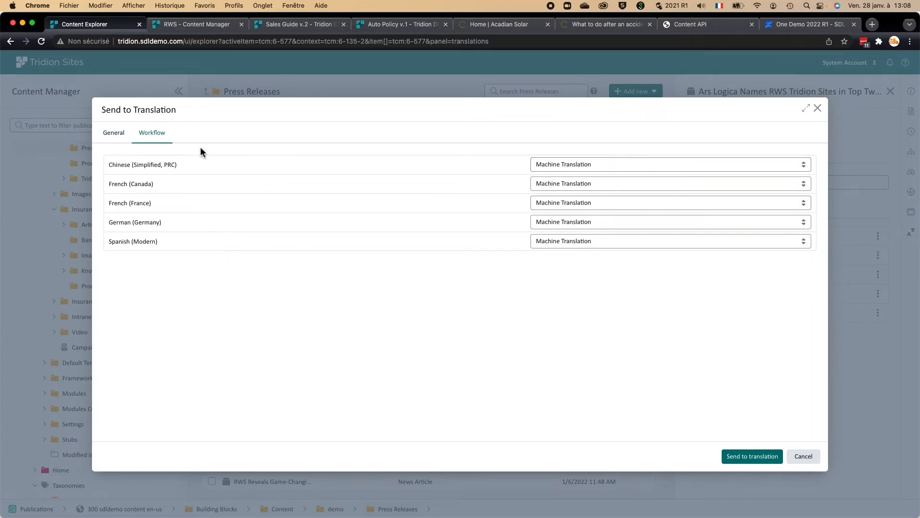
{"action": "left_click", "coordinate": [538, 168]}
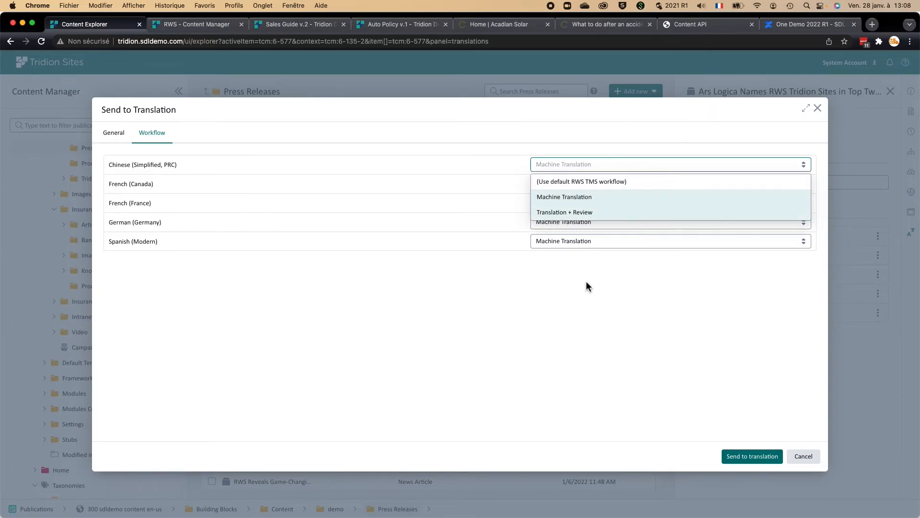
{"action": "left_click", "coordinate": [577, 326]}
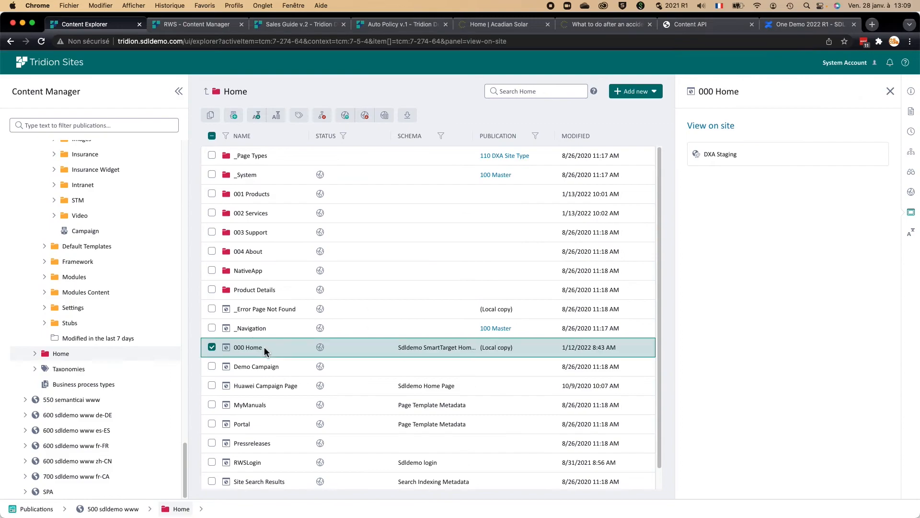
- Open the 000 Home page in 500 sdldemo www and examine the edit options of the LightSolar CI Offering component
{"action": "double_click", "coordinate": [264, 347]}
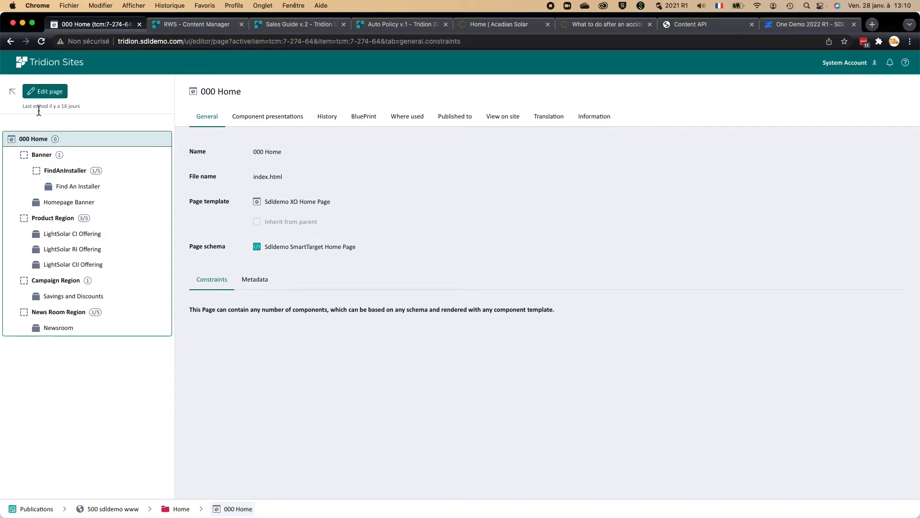
{"action": "left_click", "coordinate": [54, 235]}
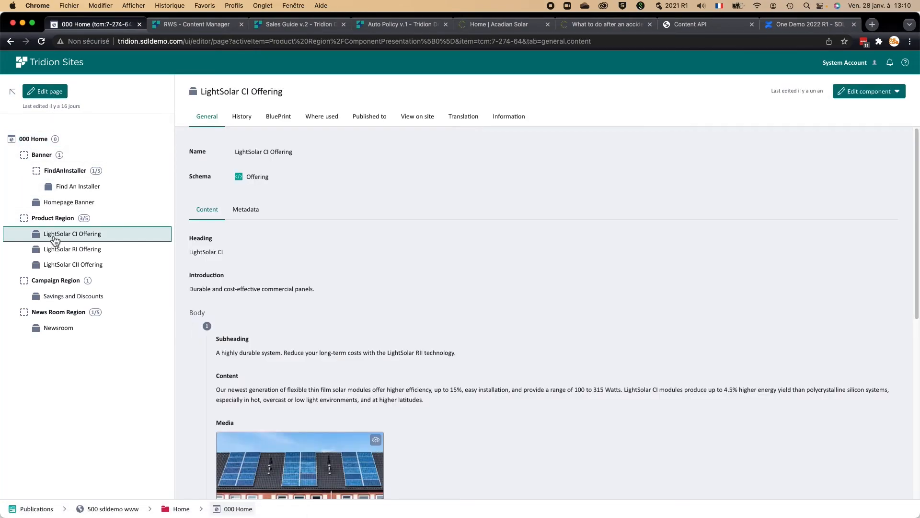
{"action": "left_click", "coordinate": [890, 92]}
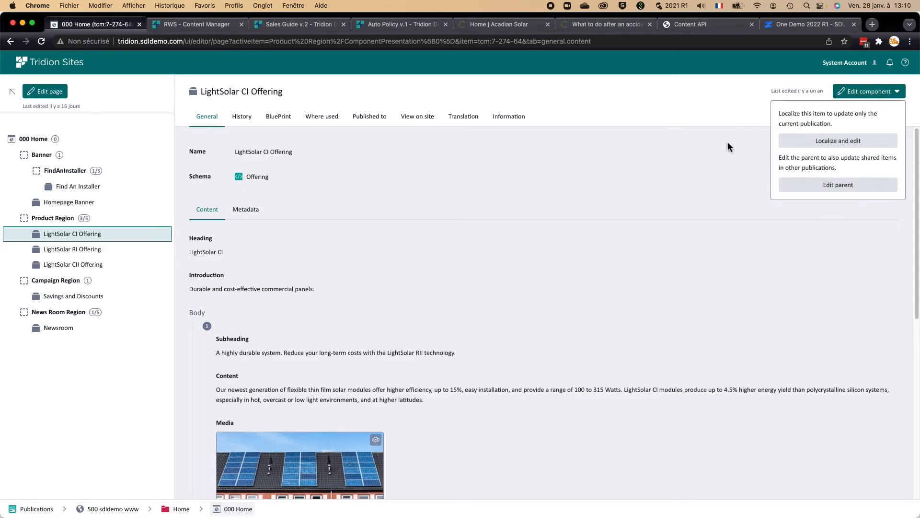
{"action": "left_click", "coordinate": [702, 91]}
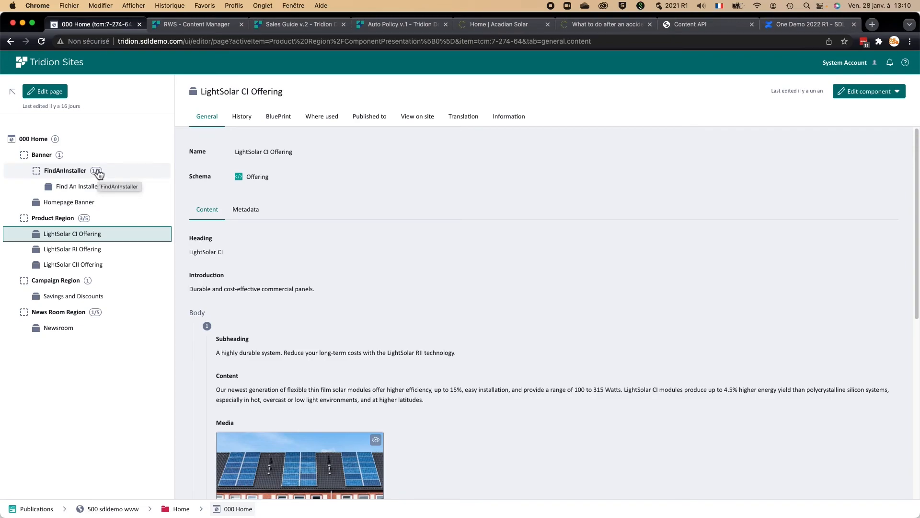
- Edit the parent of the LightSolar CI Offering component and replace its media with the wind turbine image shutterstock_585345260_634x492-1
{"action": "scroll", "coordinate": [528, 240], "scroll_direction": "down", "scroll_amount": 3}
{"action": "left_click", "coordinate": [869, 91]}
{"action": "left_click", "coordinate": [834, 191]}
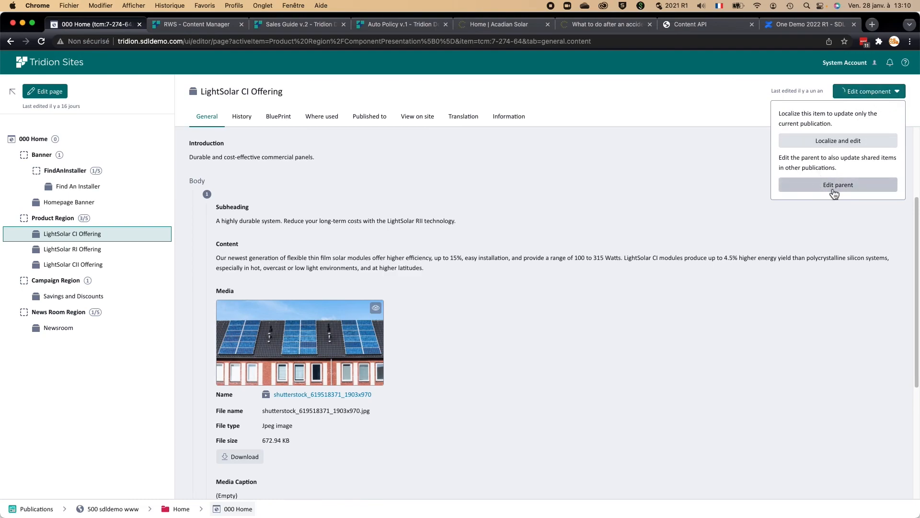
{"action": "scroll", "coordinate": [439, 408], "scroll_direction": "down", "scroll_amount": 6}
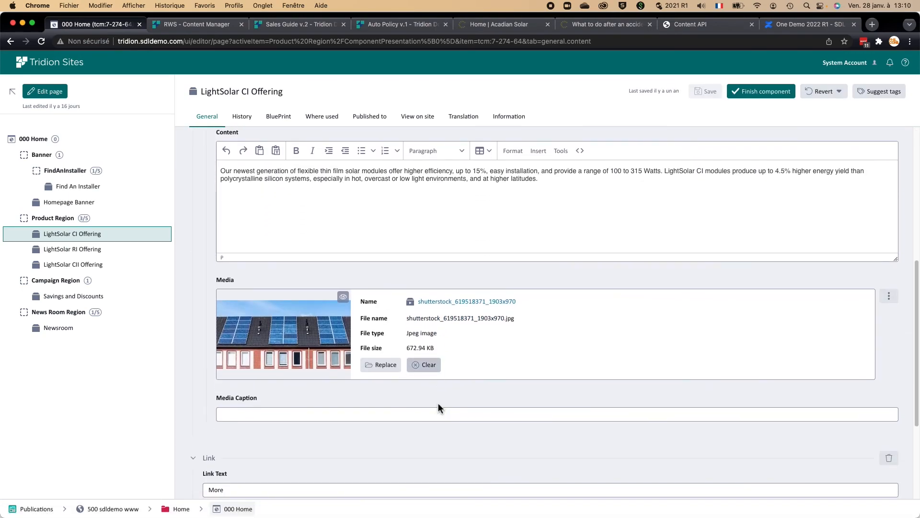
{"action": "left_click", "coordinate": [380, 366]}
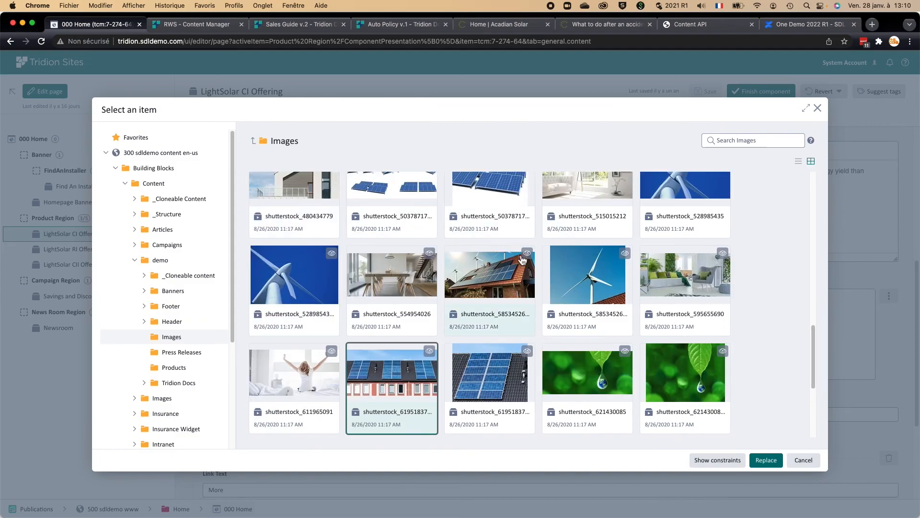
{"action": "left_click", "coordinate": [591, 319]}
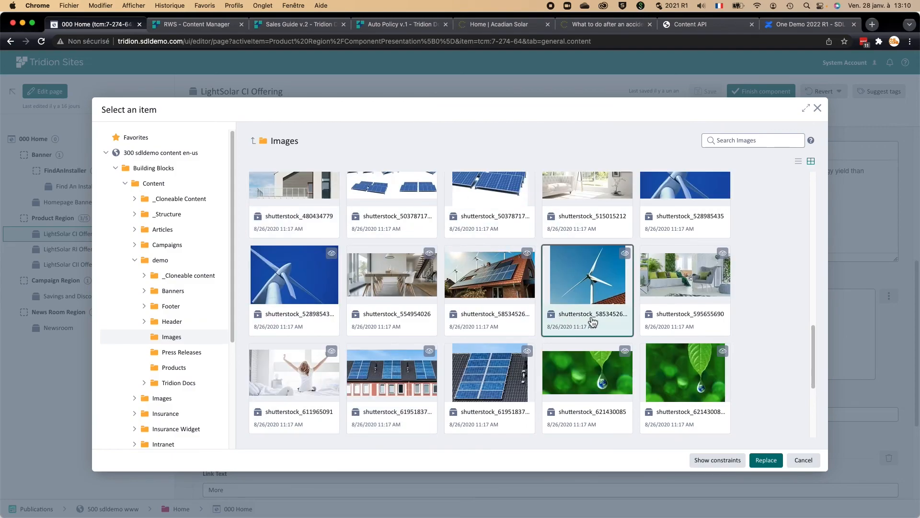
{"action": "left_click", "coordinate": [767, 460]}
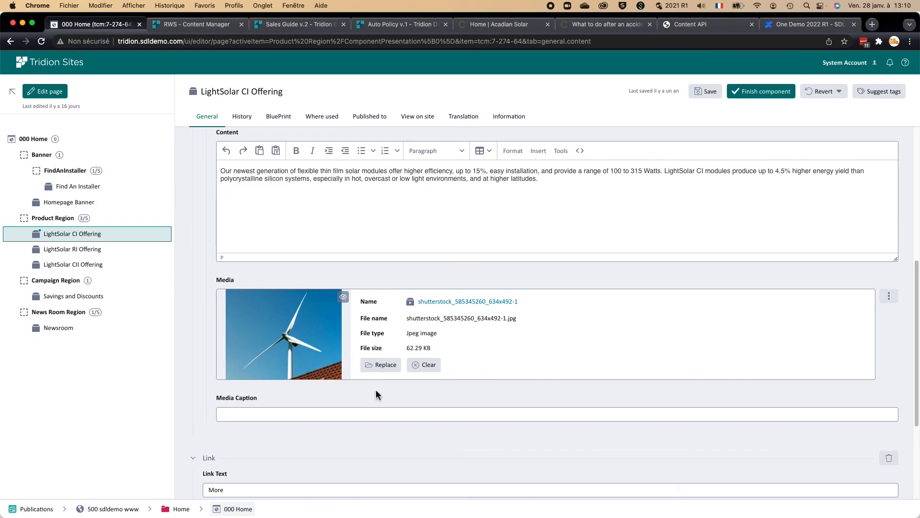
- Revert the uncommitted changes to the LightSolar CI Offering component
{"action": "left_click", "coordinate": [823, 93]}
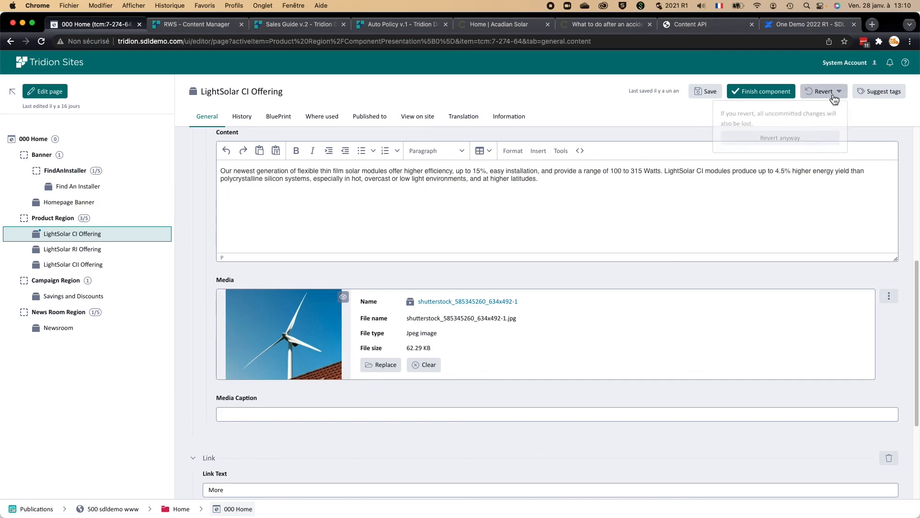
{"action": "left_click", "coordinate": [778, 139]}
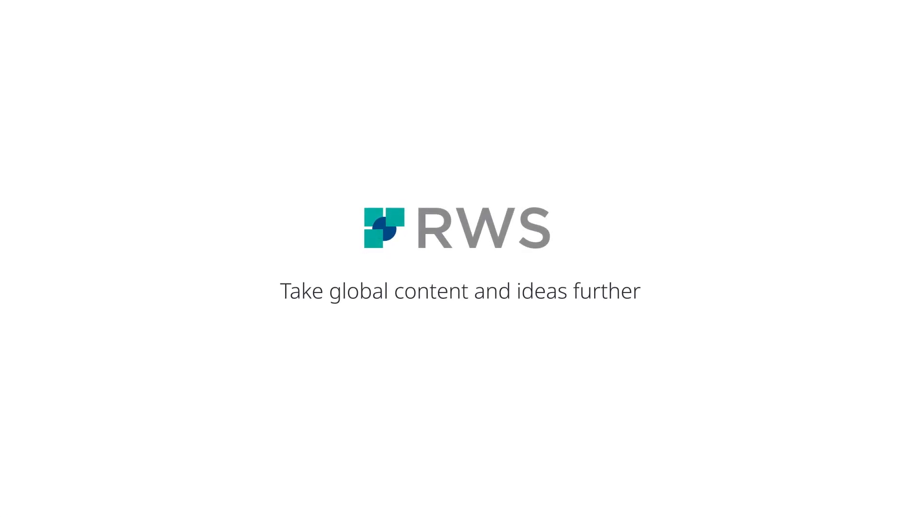